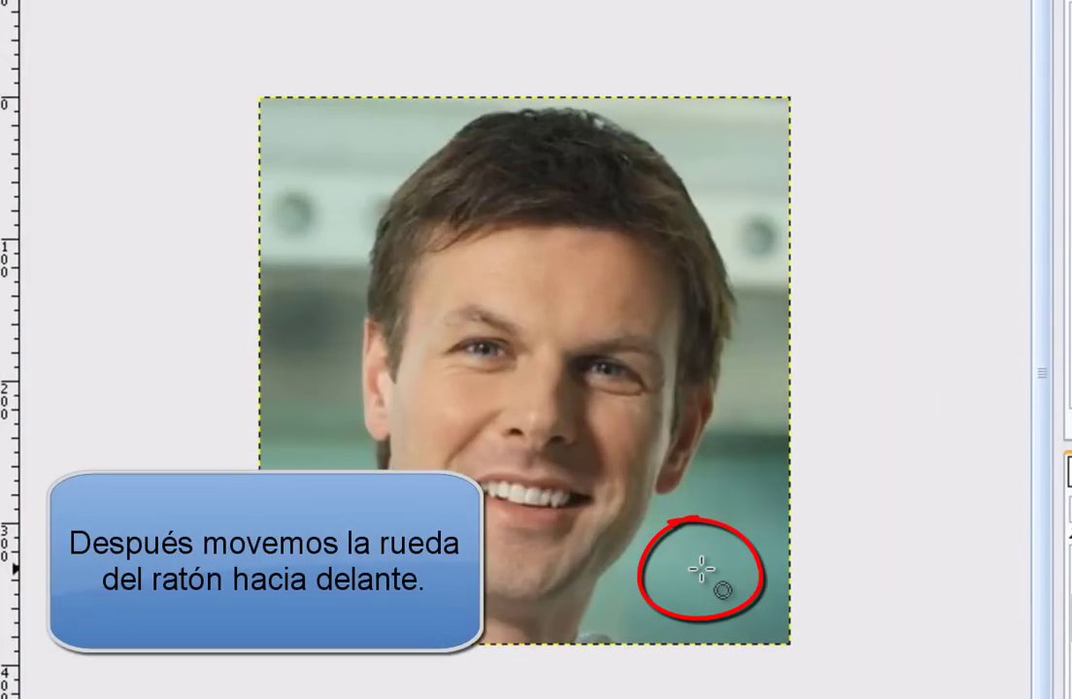
Zoom in with Ctrl+scroll until the man's face fills the window
scroll(701, 568, "up", 1)
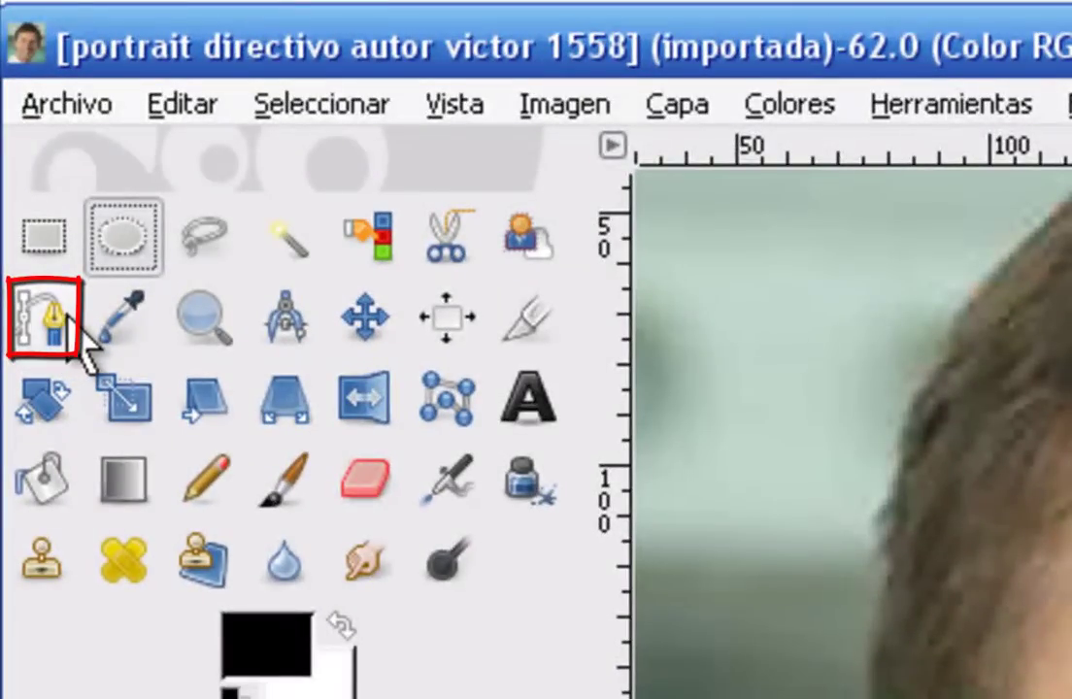
Activate the Paths tool from the toolbox, ready to trace the outline
left_click(62, 312)
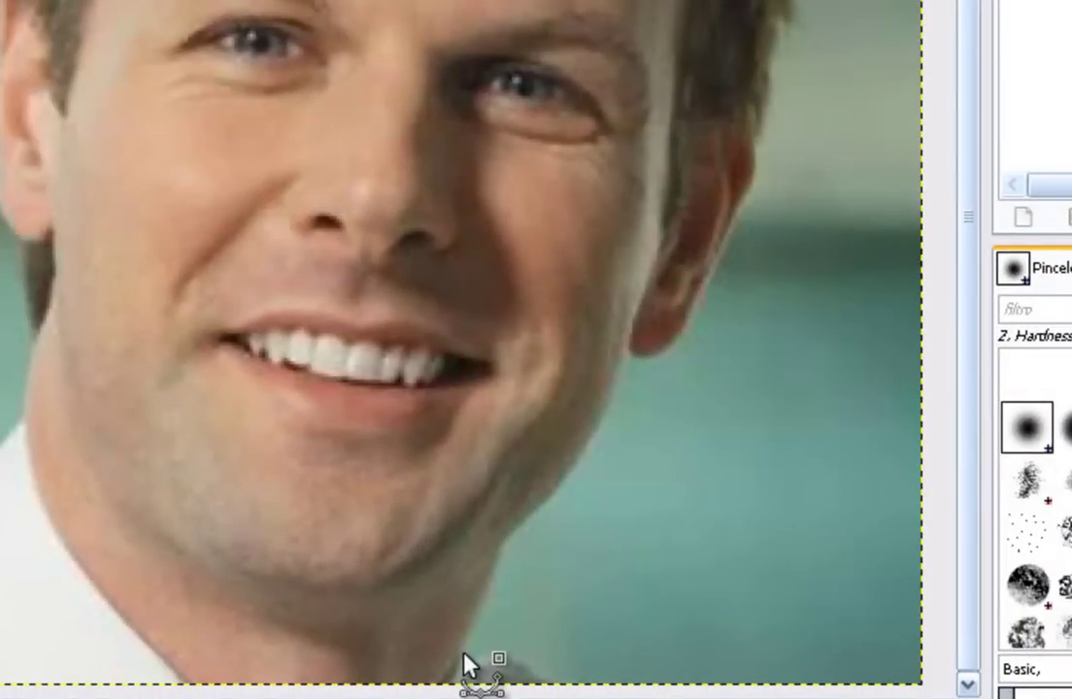
Start the path at the base of the neck and trace up the right jawline
left_click(457, 649)
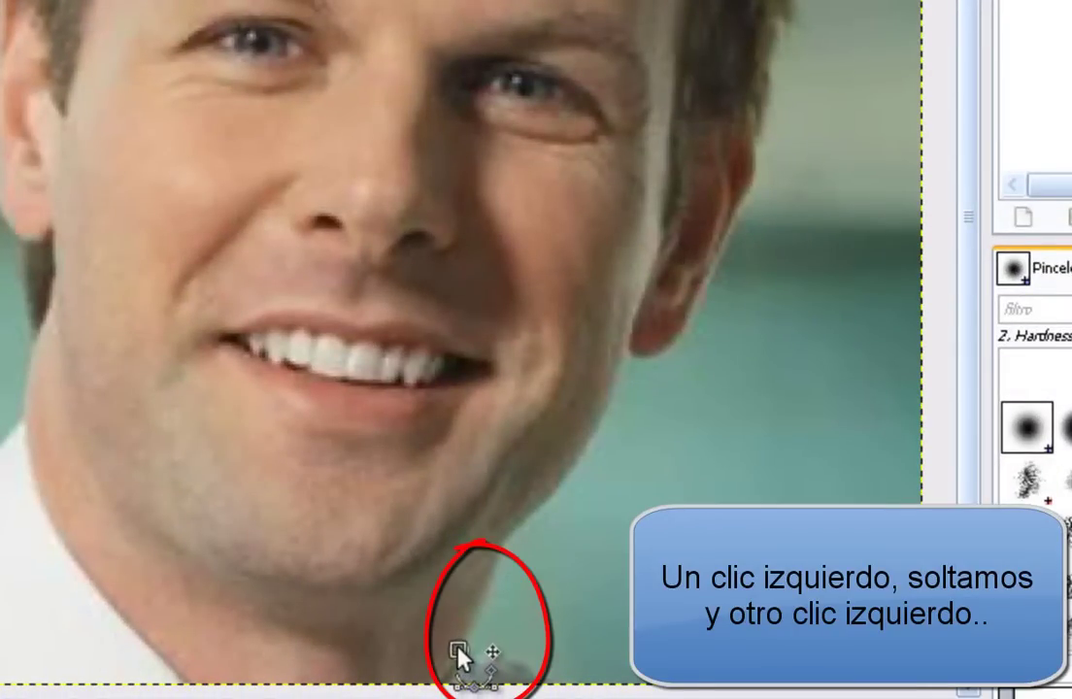
left_click(485, 588)
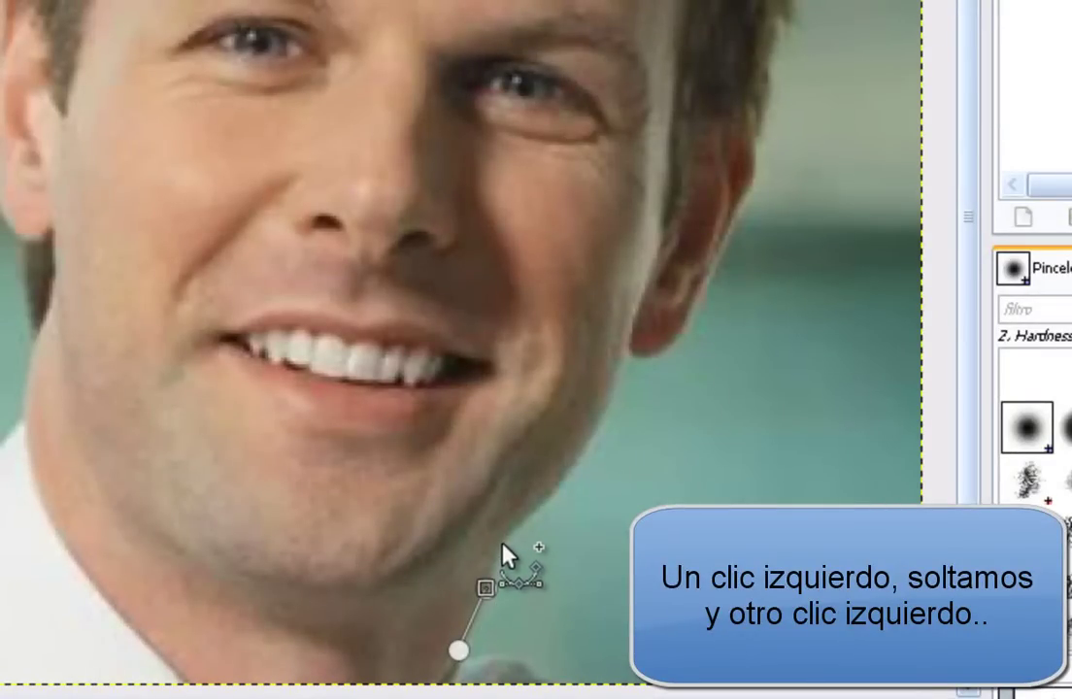
left_click(502, 539)
left_click(549, 494)
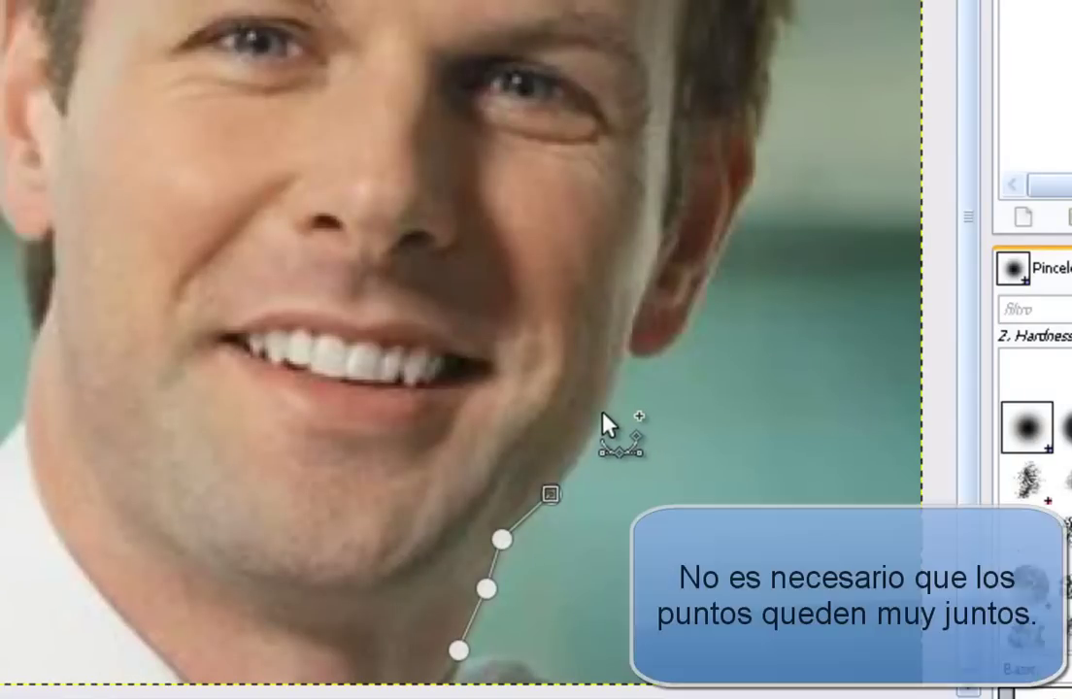
left_click(602, 414)
left_click(629, 357)
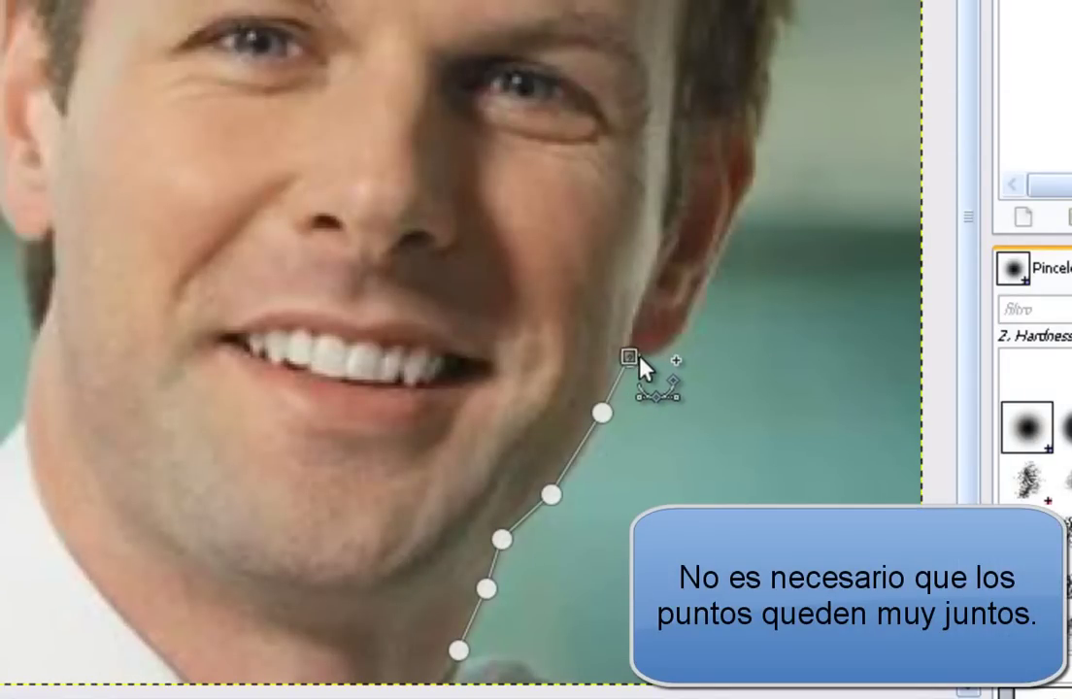
Continue anchors around the right ear and up beside the temple toward the hair
left_click(654, 355)
left_click(680, 329)
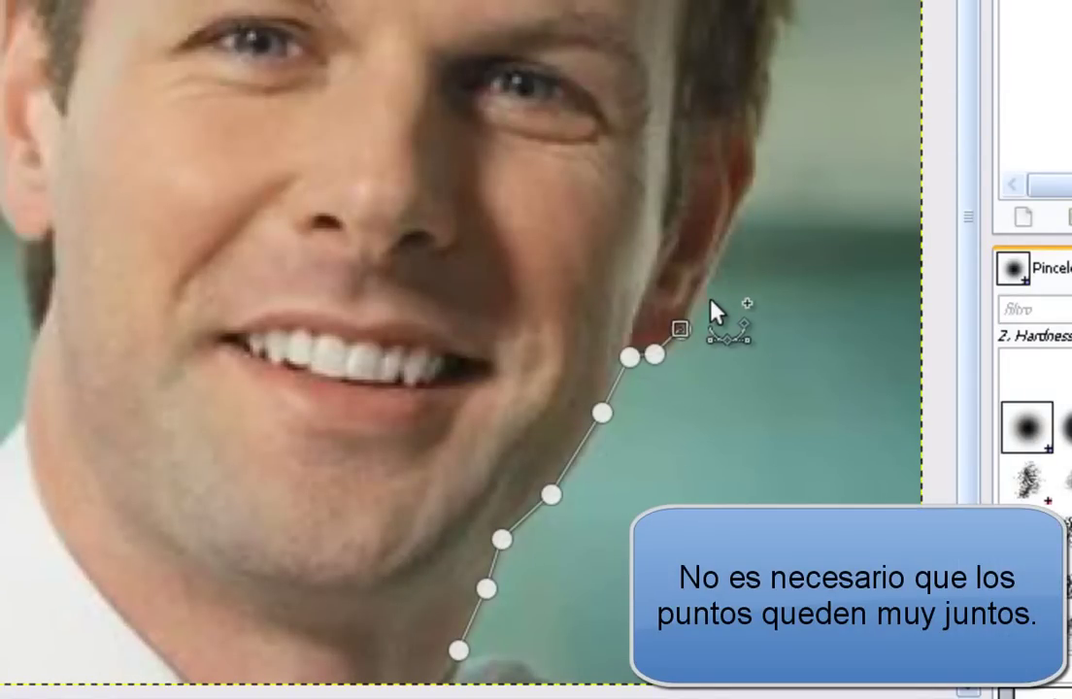
left_click(709, 280)
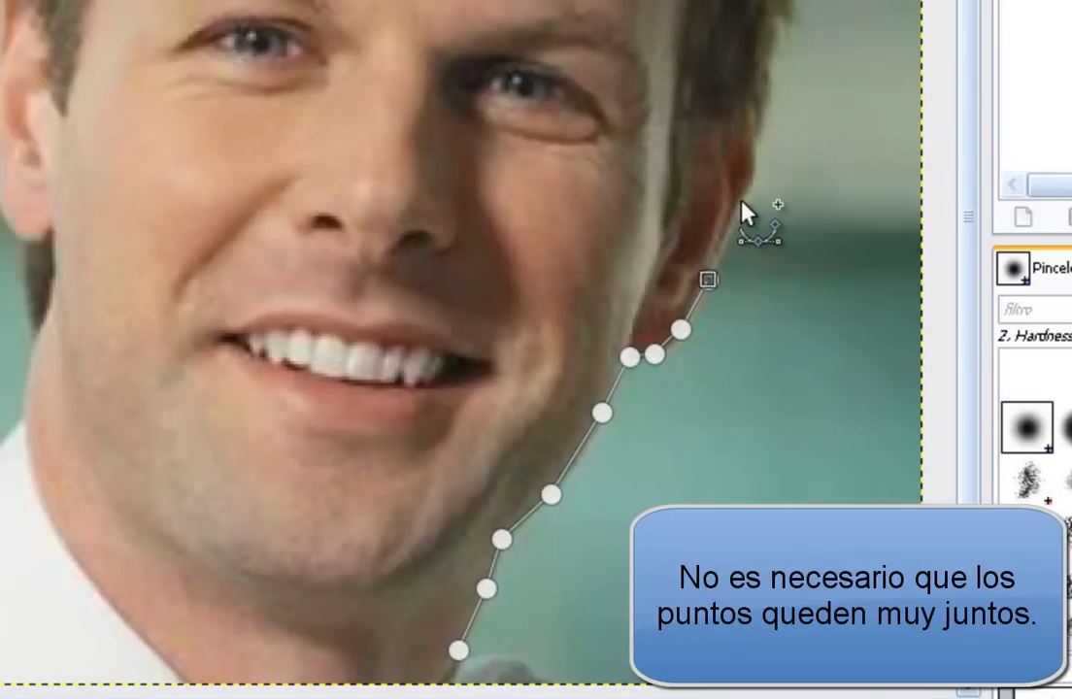
left_click(739, 201)
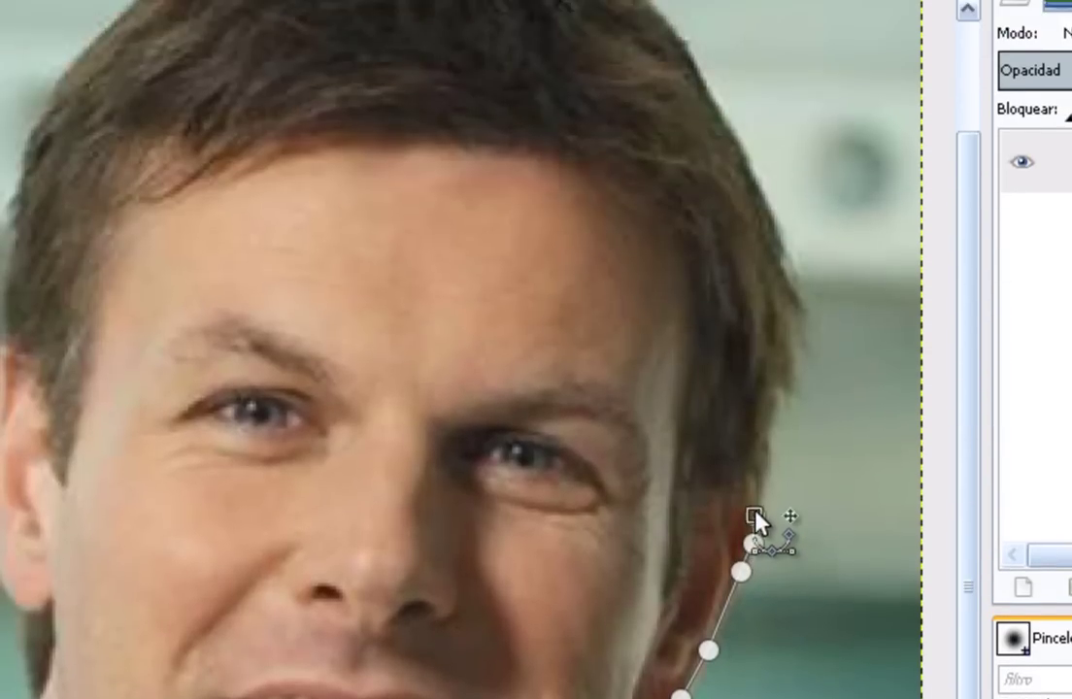
left_click(760, 490)
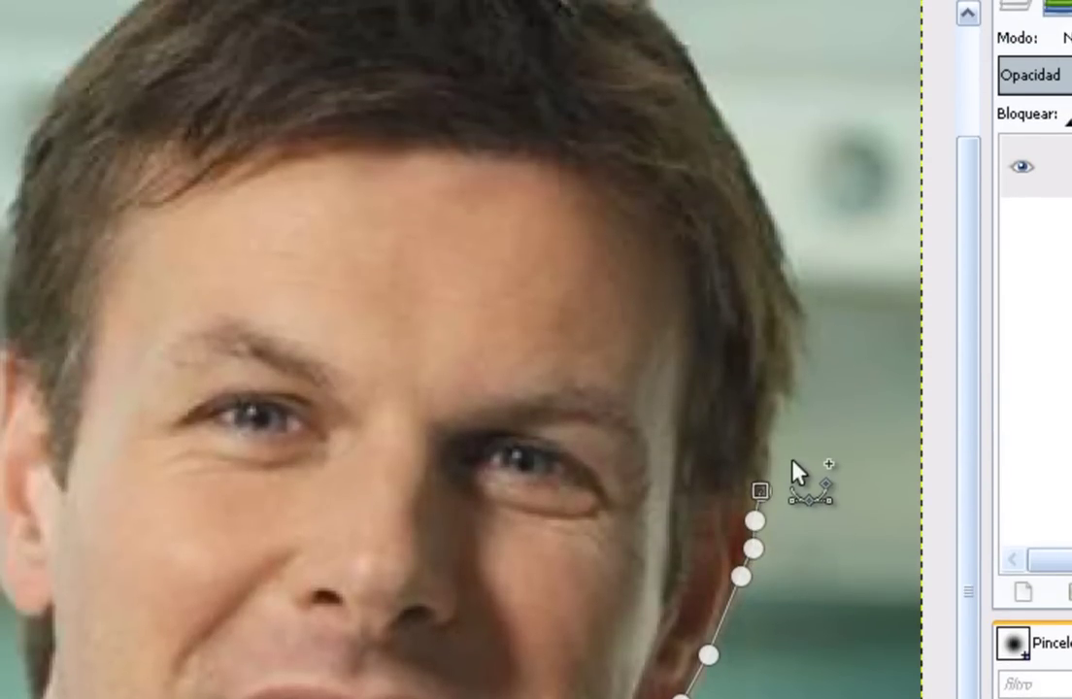
left_click(769, 445)
left_click(777, 407)
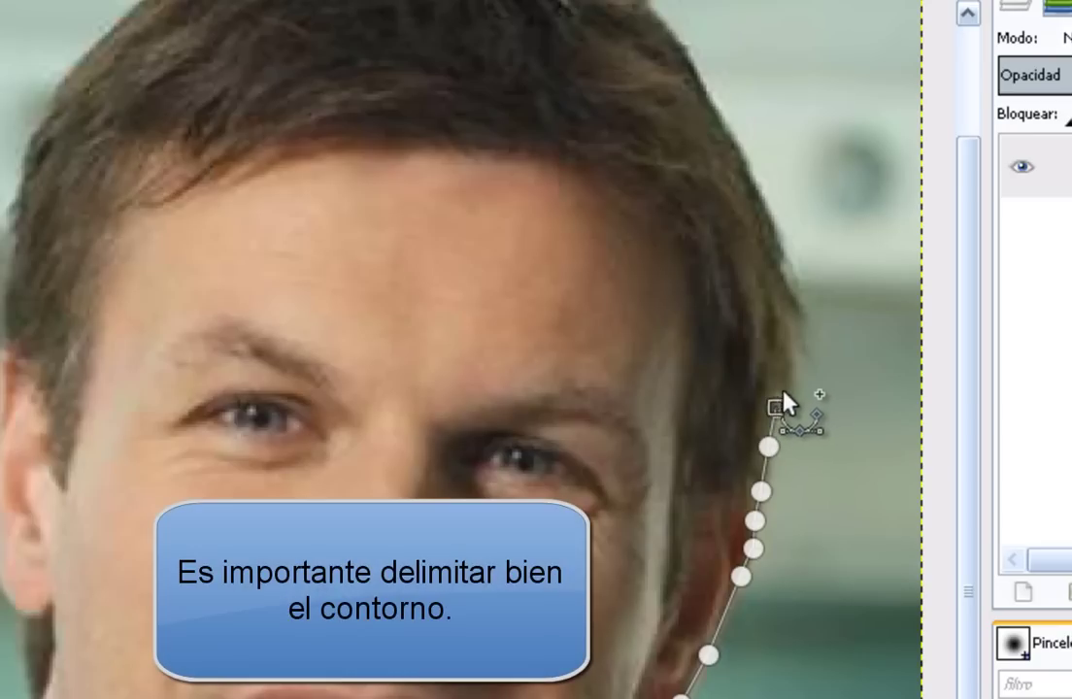
Trace anchors up the right side of the hair to the top-right of the head
scroll(805, 427, "up", 3)
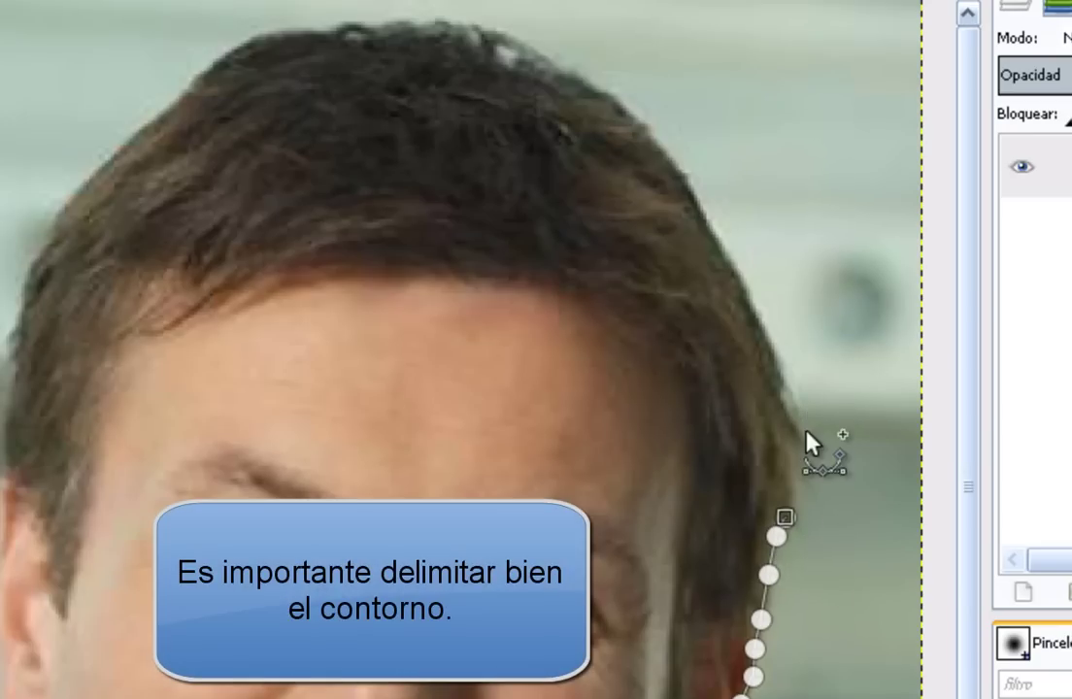
left_click(784, 517)
left_click(794, 482)
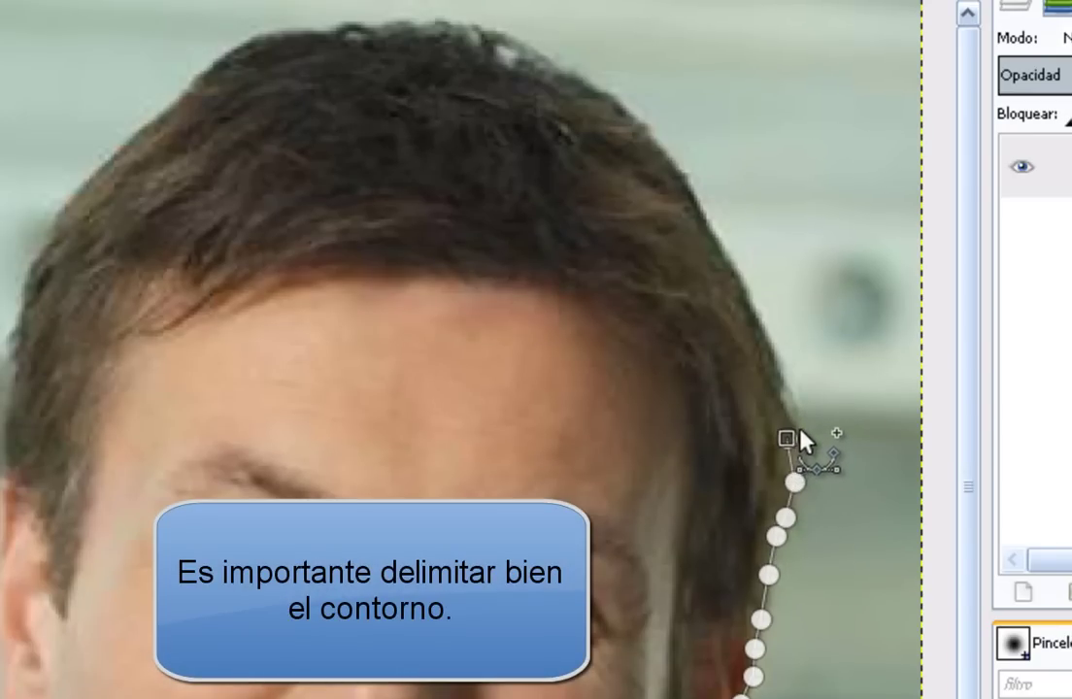
left_click(796, 424)
left_click(786, 402)
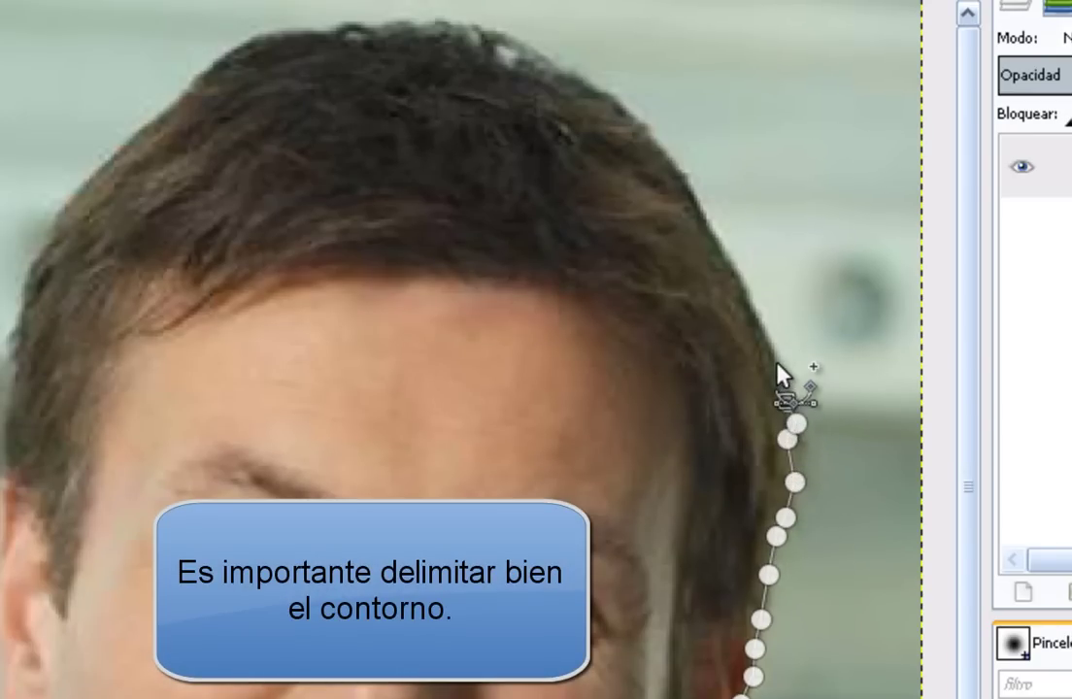
left_click(775, 362)
left_click(753, 307)
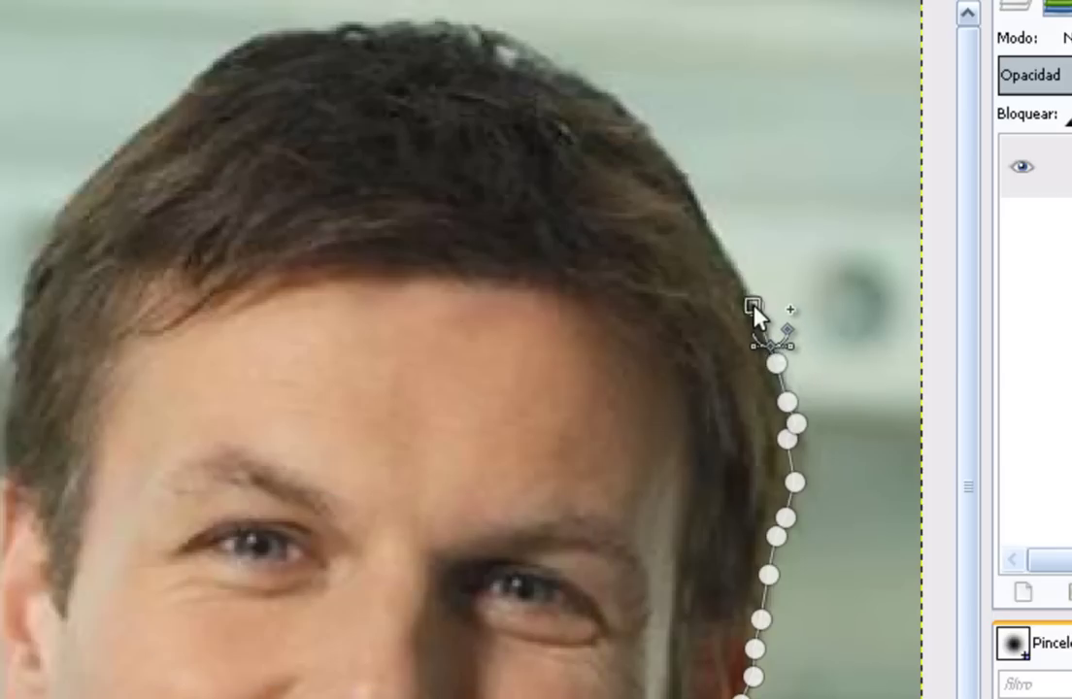
left_click(715, 238)
left_click(669, 158)
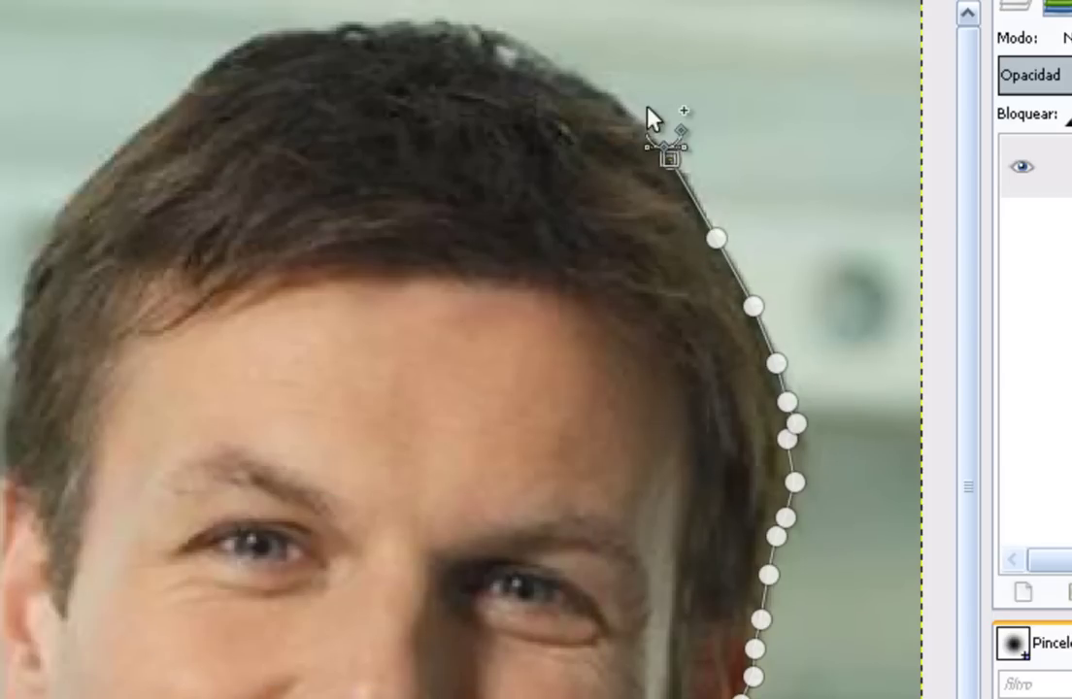
Carry the path leftward across the crown of the hair
left_click(607, 93)
left_click(562, 68)
left_click(532, 46)
left_click(501, 33)
left_click(473, 21)
left_click(422, 24)
left_click(379, 17)
left_click(352, 19)
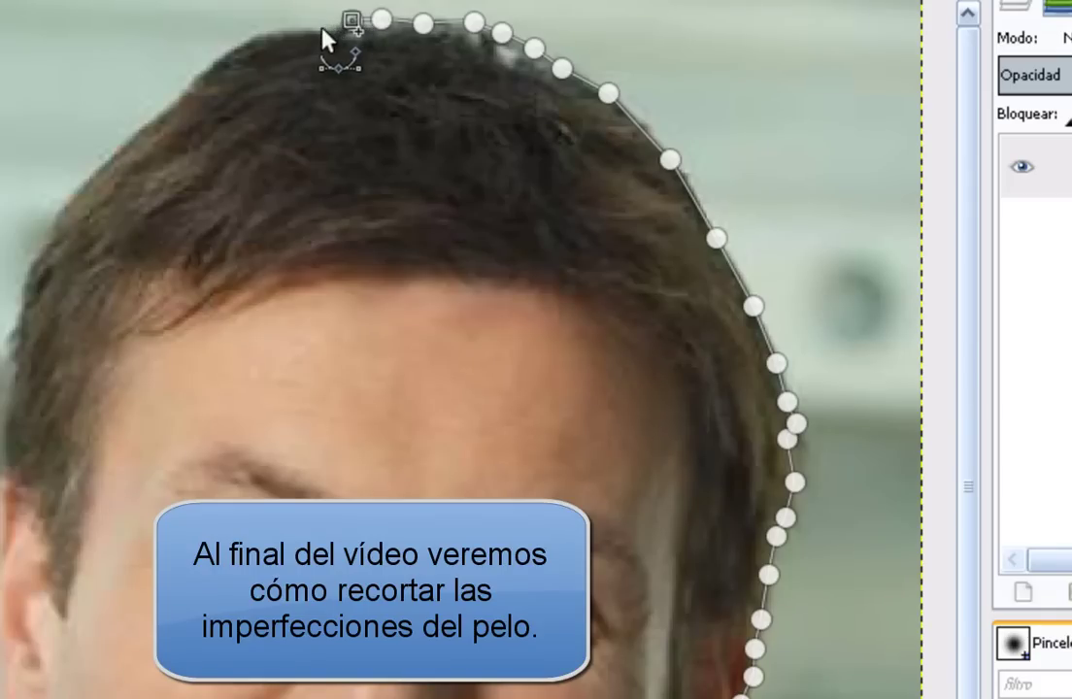
left_click(318, 30)
left_click(268, 34)
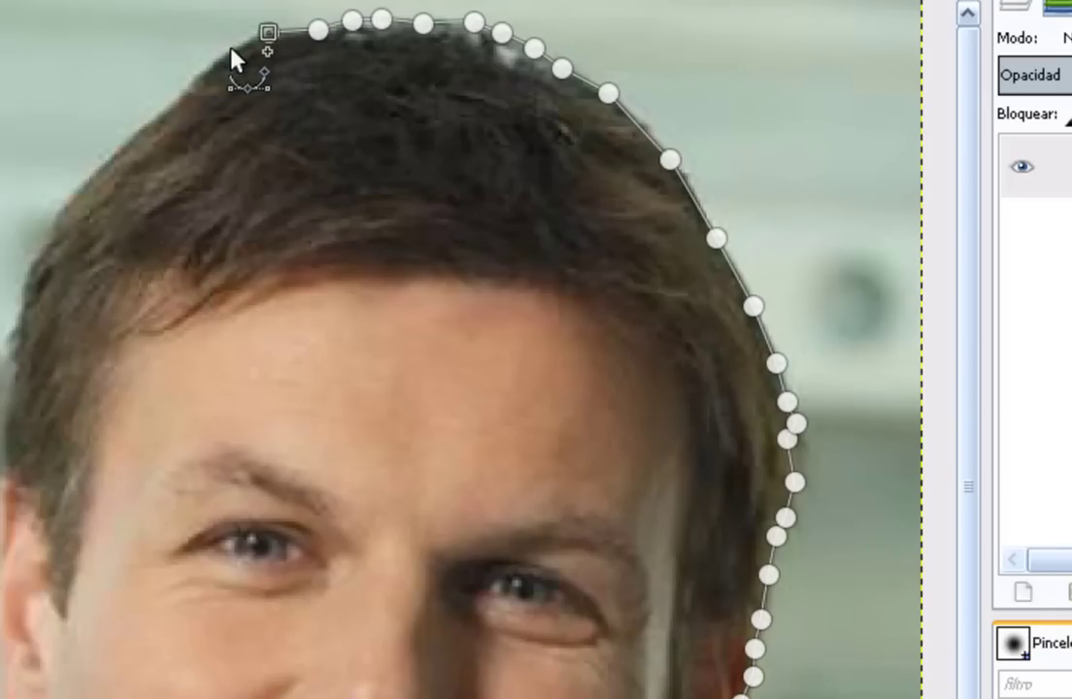
Trace the path down the left hair edge beside the left temple
left_click(202, 71)
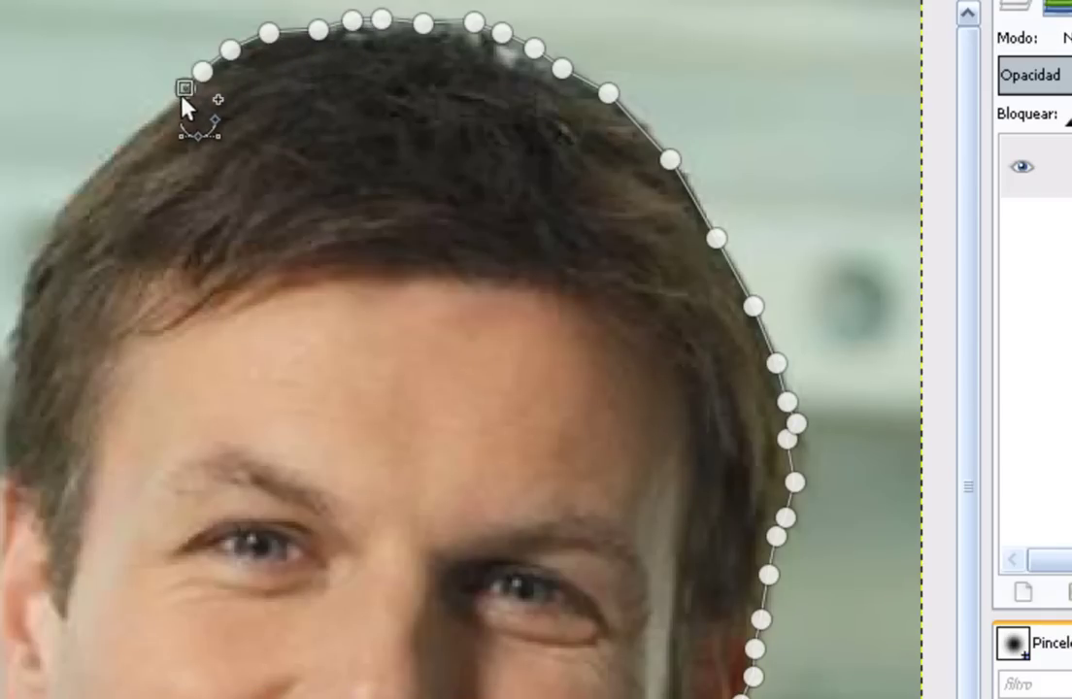
left_click(150, 119)
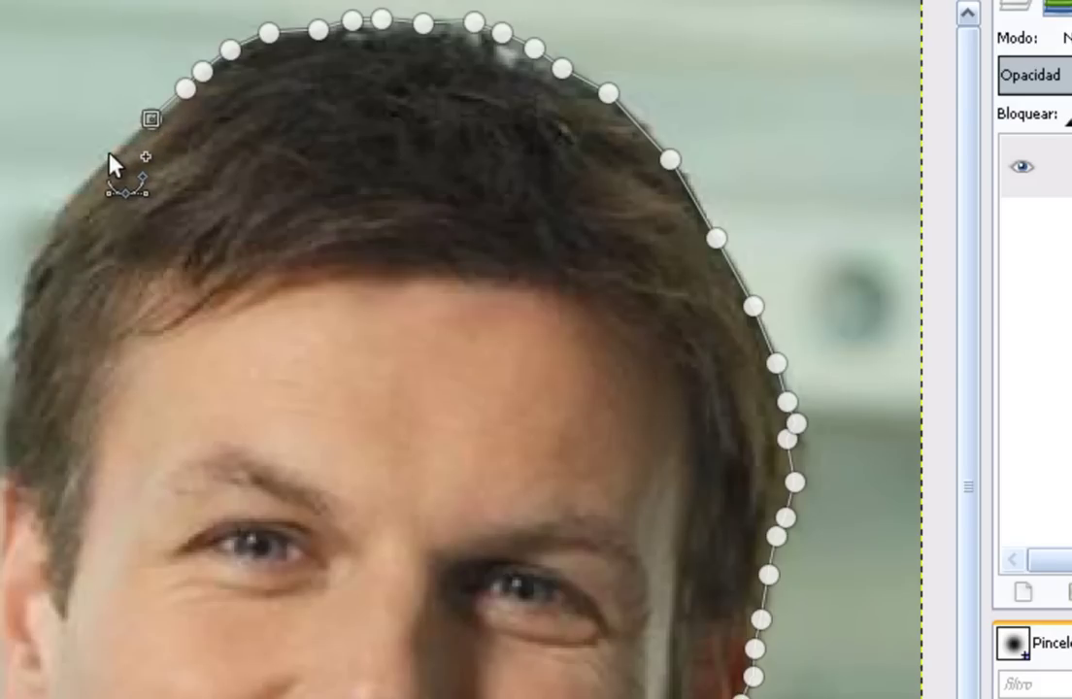
left_click(107, 161)
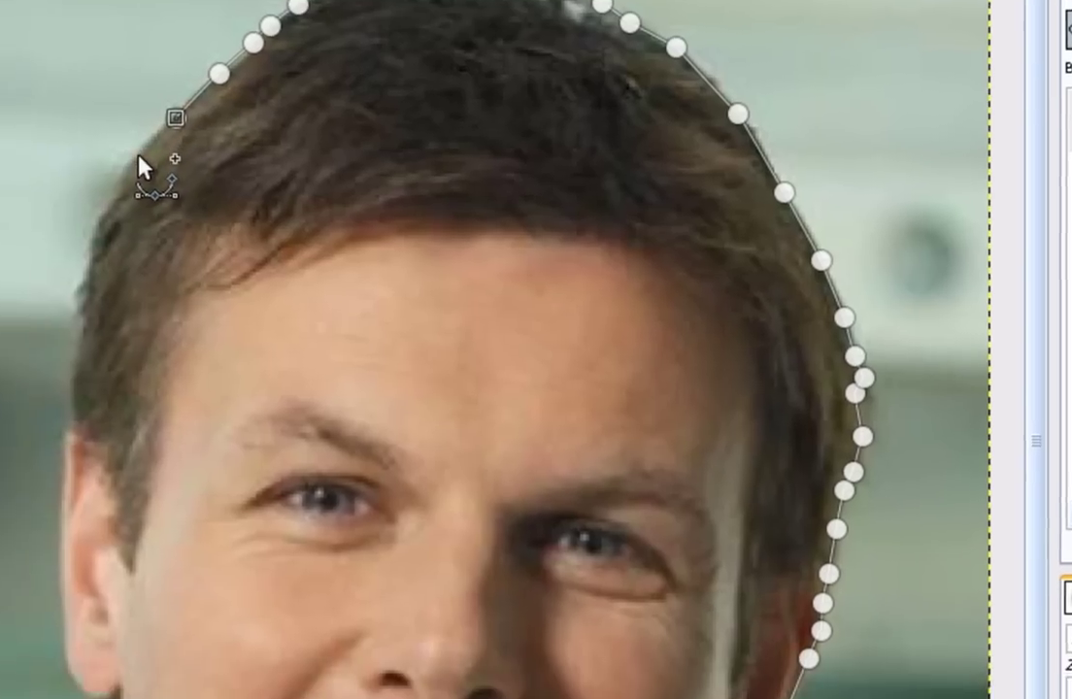
left_click(134, 156)
left_click(206, 121)
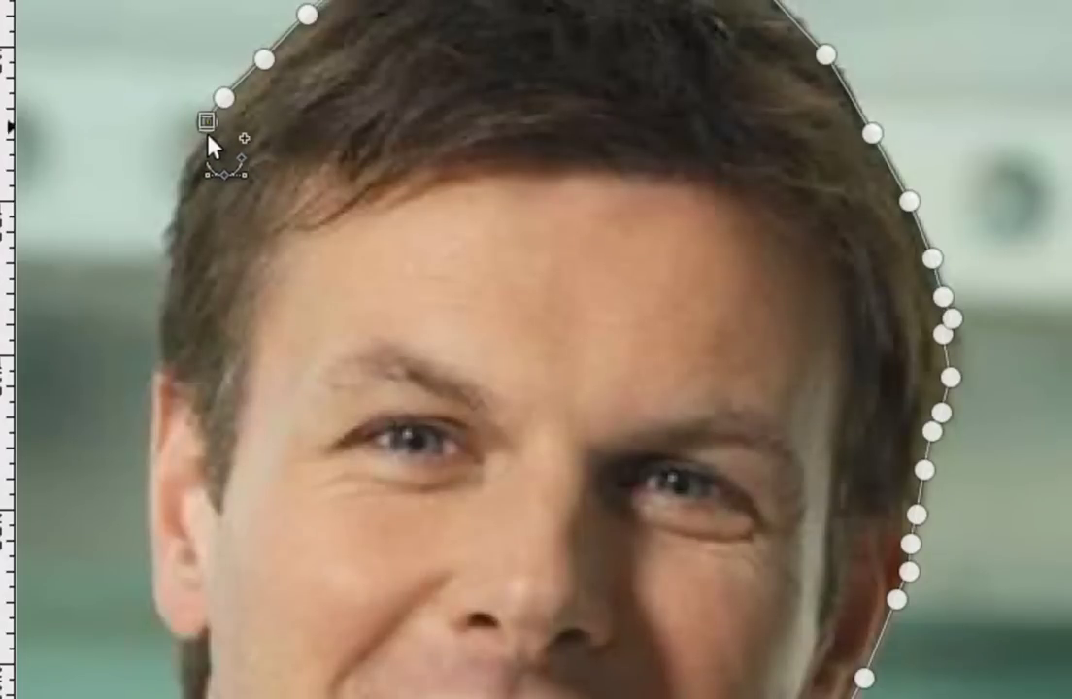
left_click(191, 154)
left_click(175, 201)
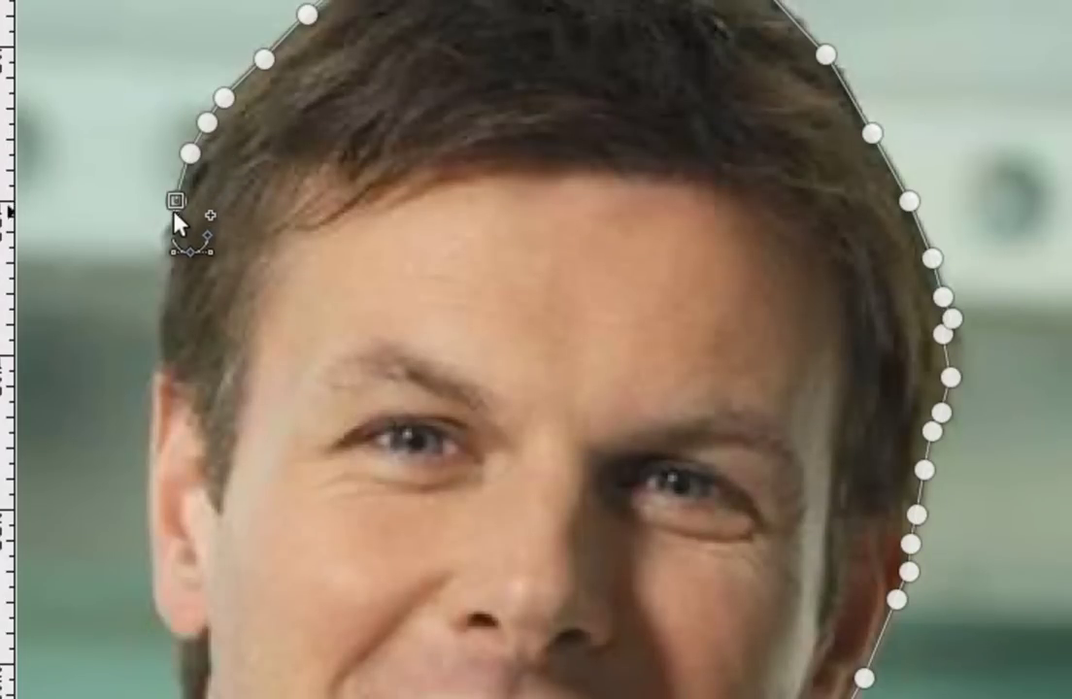
left_click(167, 227)
left_click(167, 253)
Continue anchors down the left side of the head along the left ear
left_click(169, 288)
left_click(161, 313)
left_click(155, 347)
left_click(150, 376)
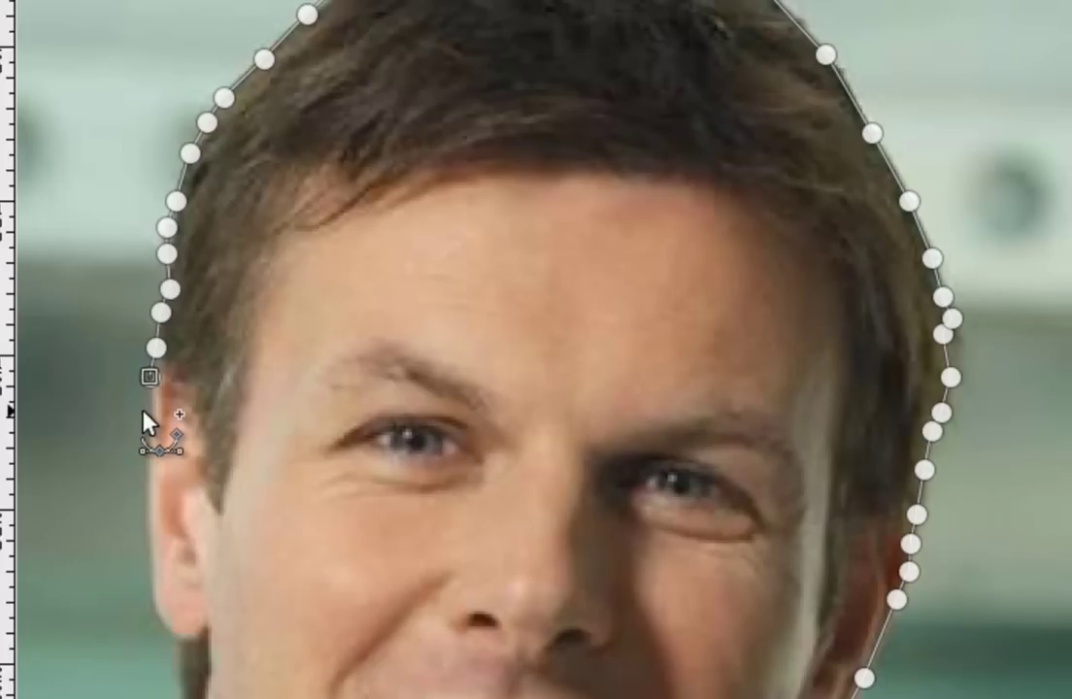
left_click(151, 411)
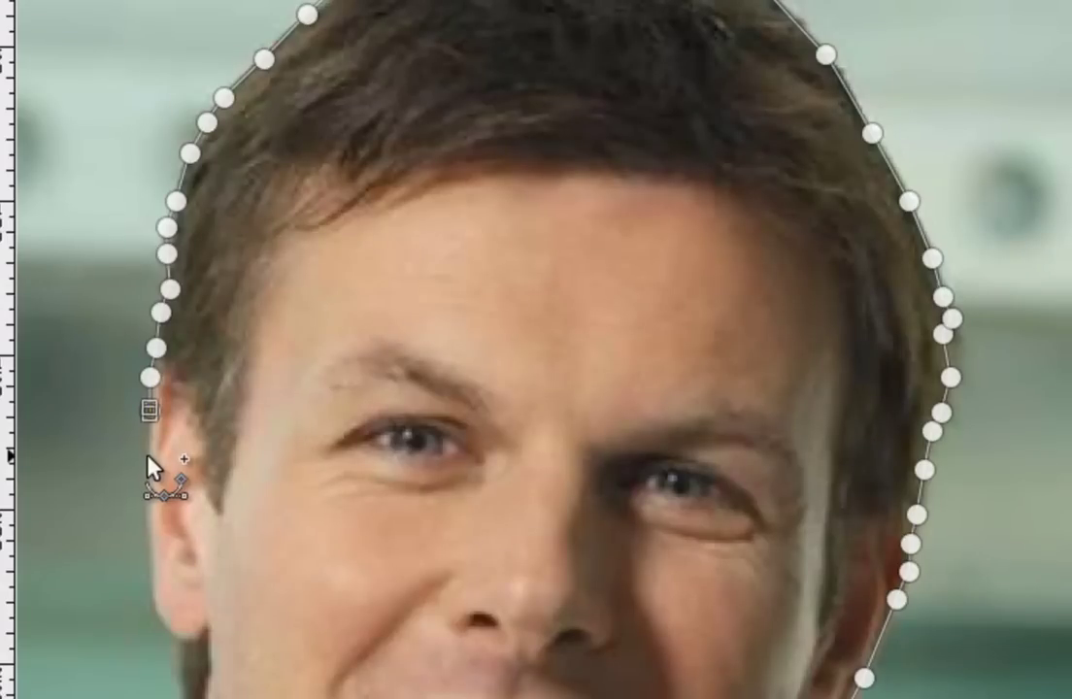
left_click(147, 455)
left_click(150, 499)
Trace around the bottom of the left ear and down the left side of the neck
left_click(151, 542)
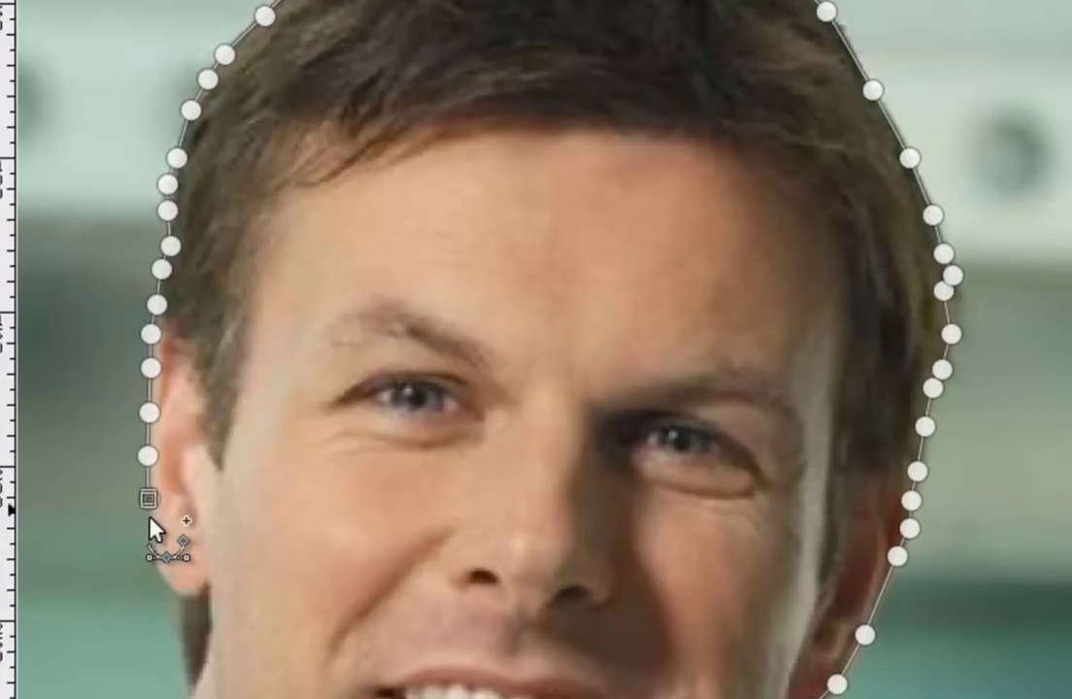
scroll(153, 529, "down", 5)
left_click(158, 312)
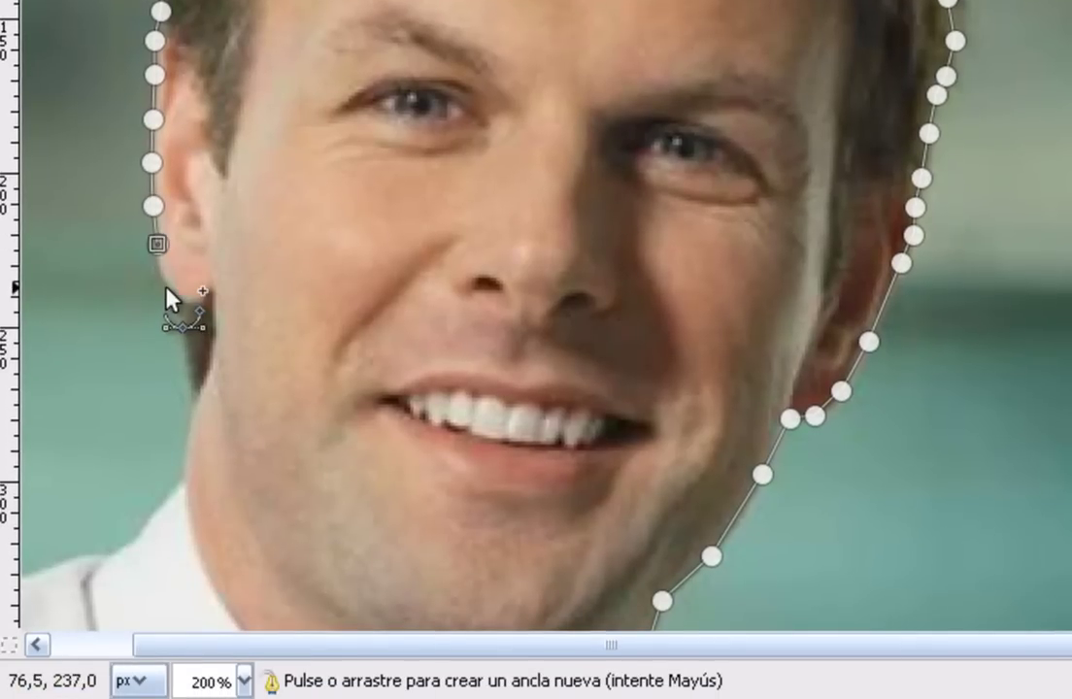
left_click(153, 267)
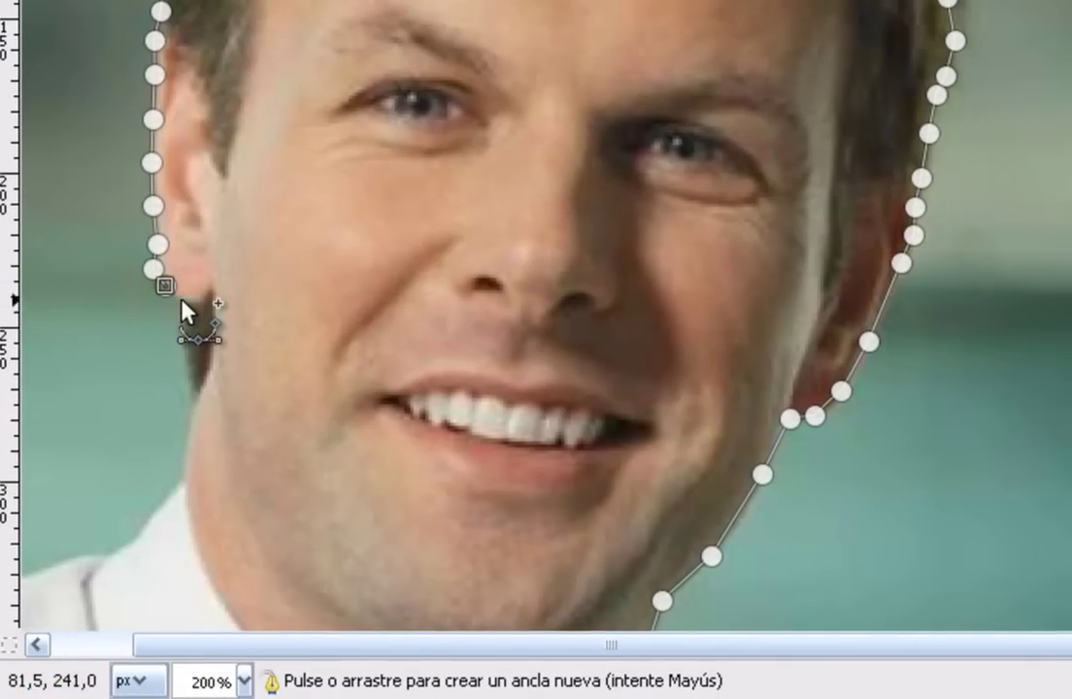
left_click(180, 299)
left_click(184, 332)
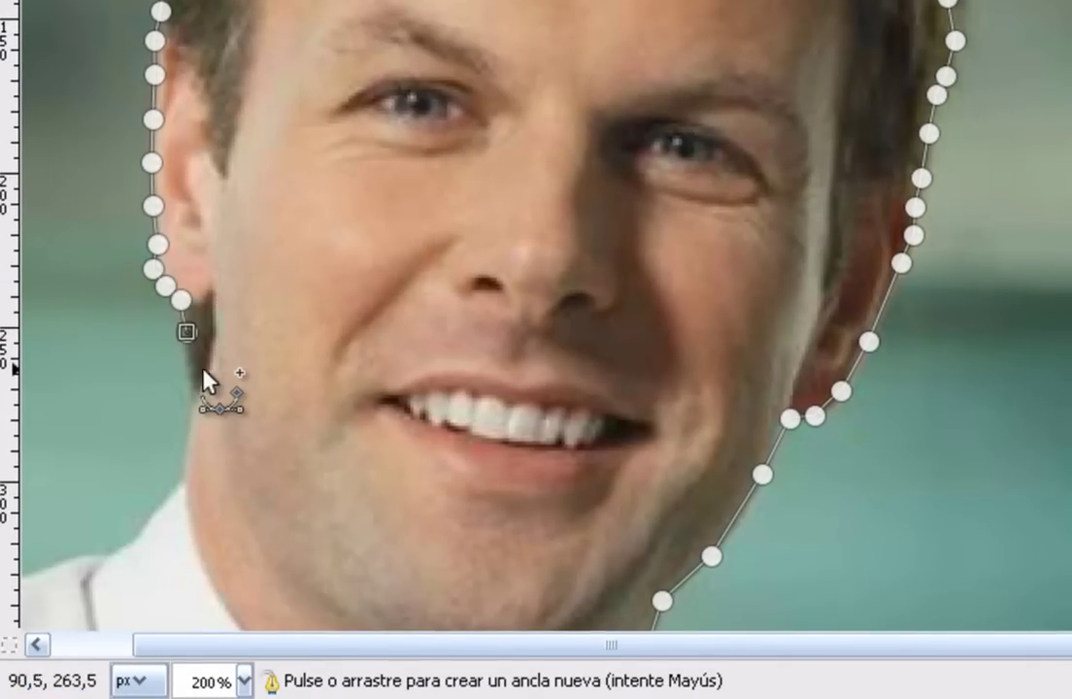
left_click(188, 367)
left_click(193, 393)
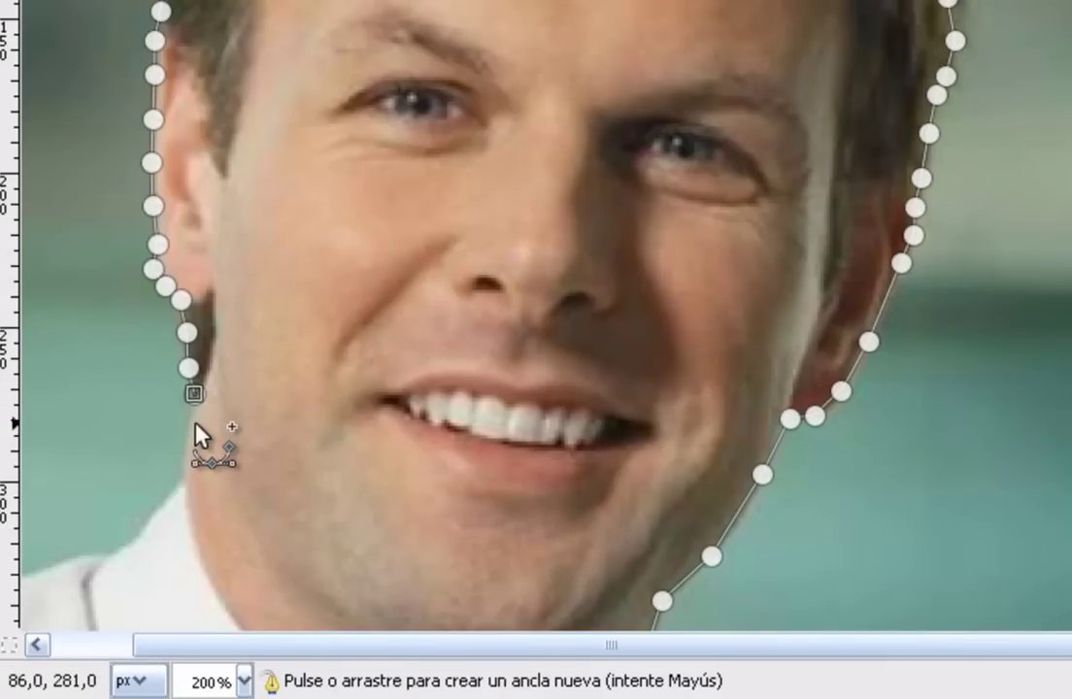
left_click(186, 428)
left_click(183, 463)
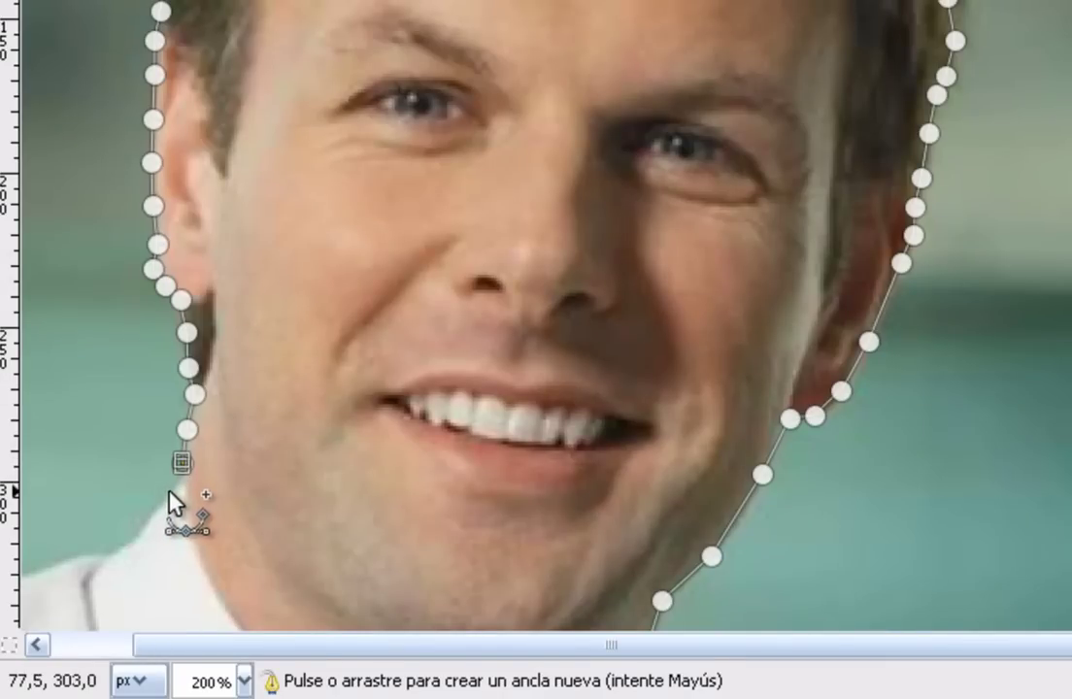
left_click(167, 489)
Run the path along the left shoulder to the image's left edge and bottom-left corner
scroll(155, 482, "down", 3)
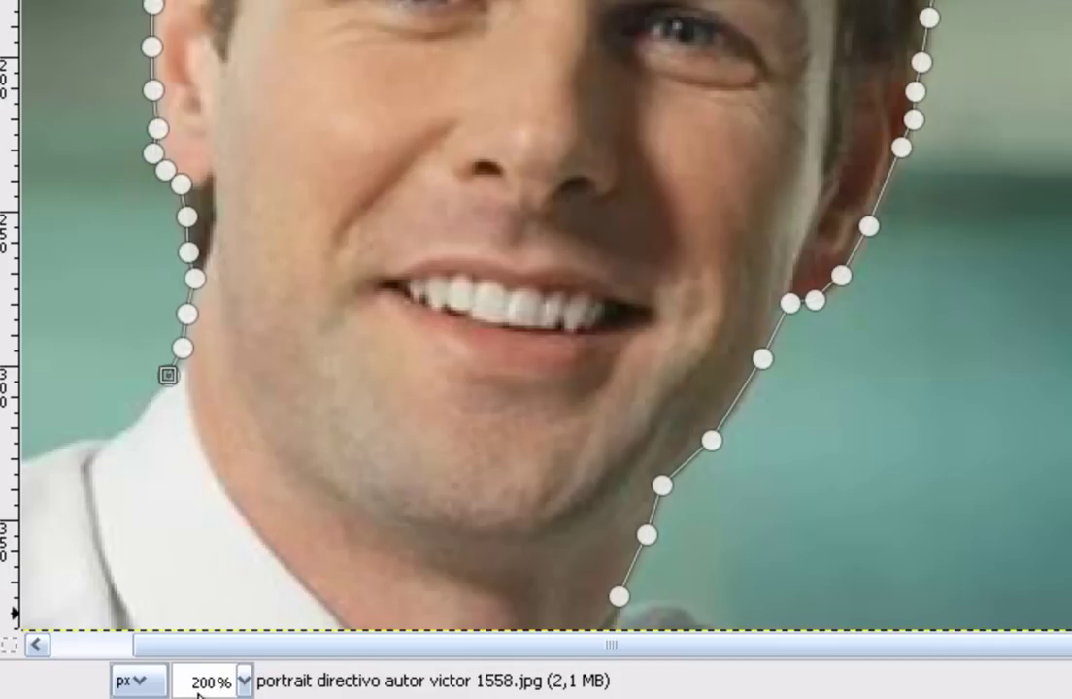
scroll(79, 641, "left", 2)
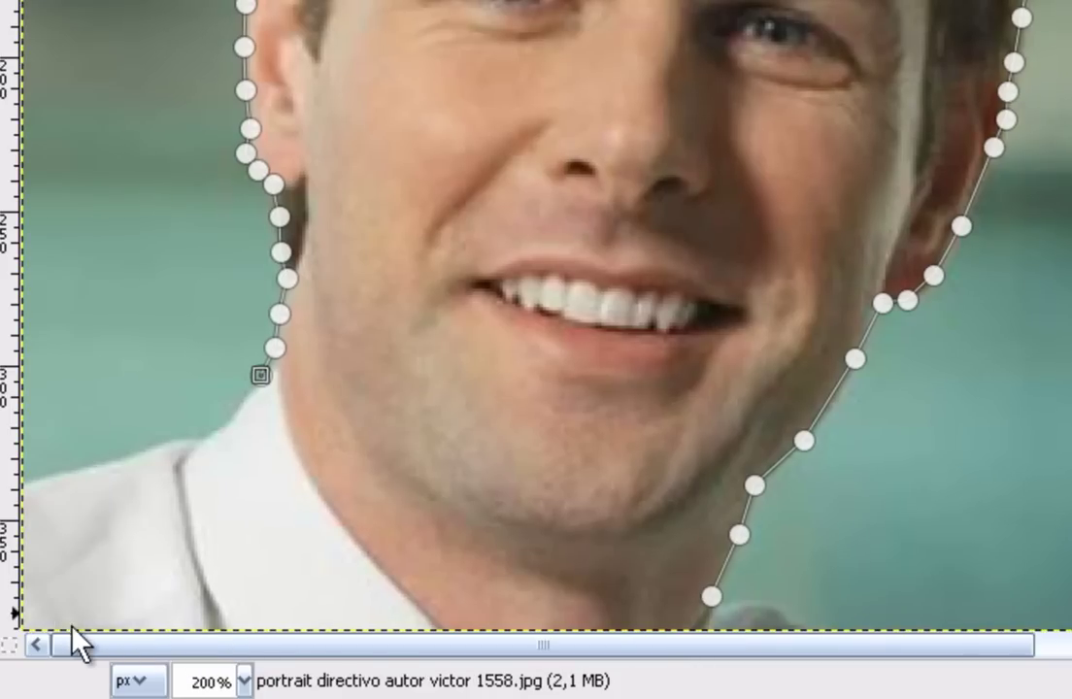
left_click(242, 392)
left_click(228, 421)
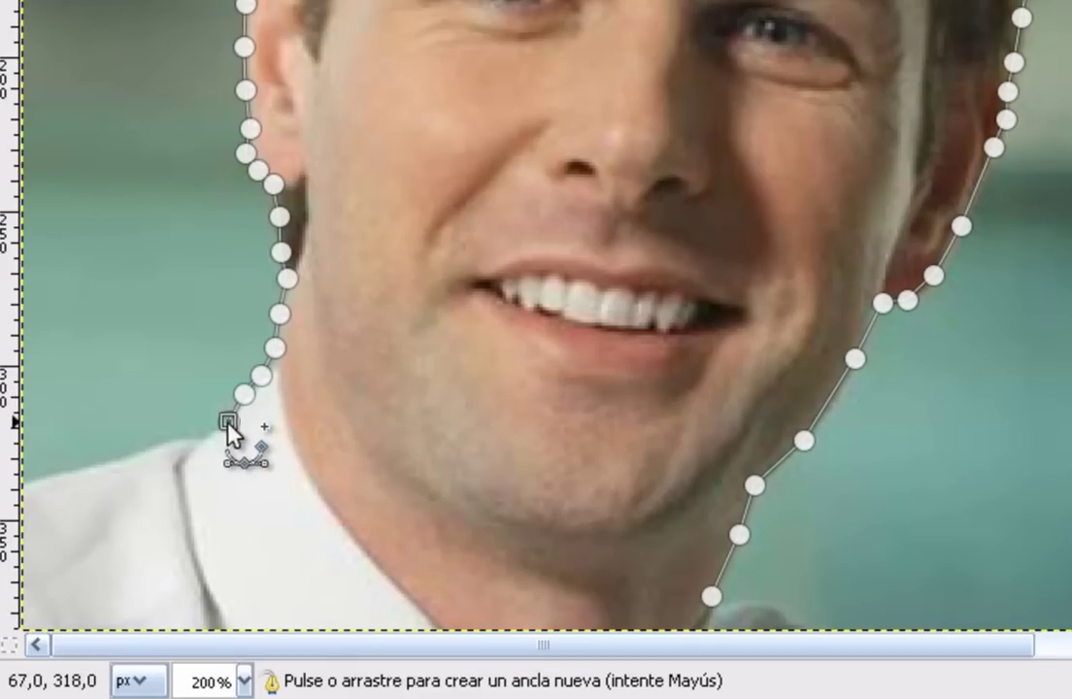
left_click(196, 434)
left_click(153, 446)
left_click(98, 466)
left_click(45, 476)
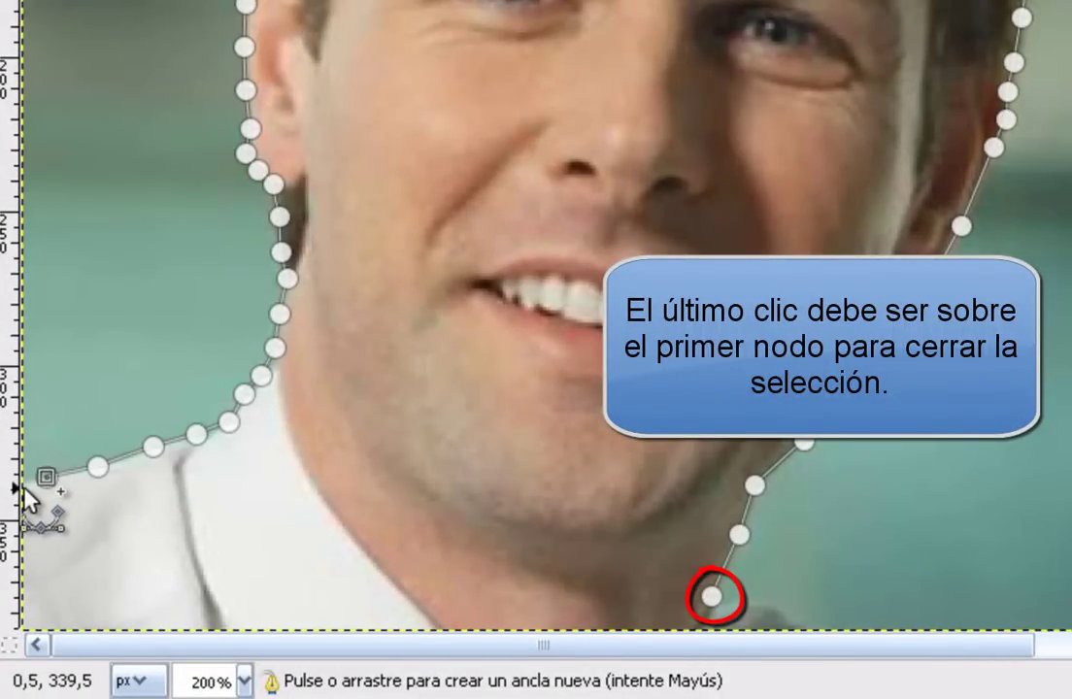
left_click(26, 487)
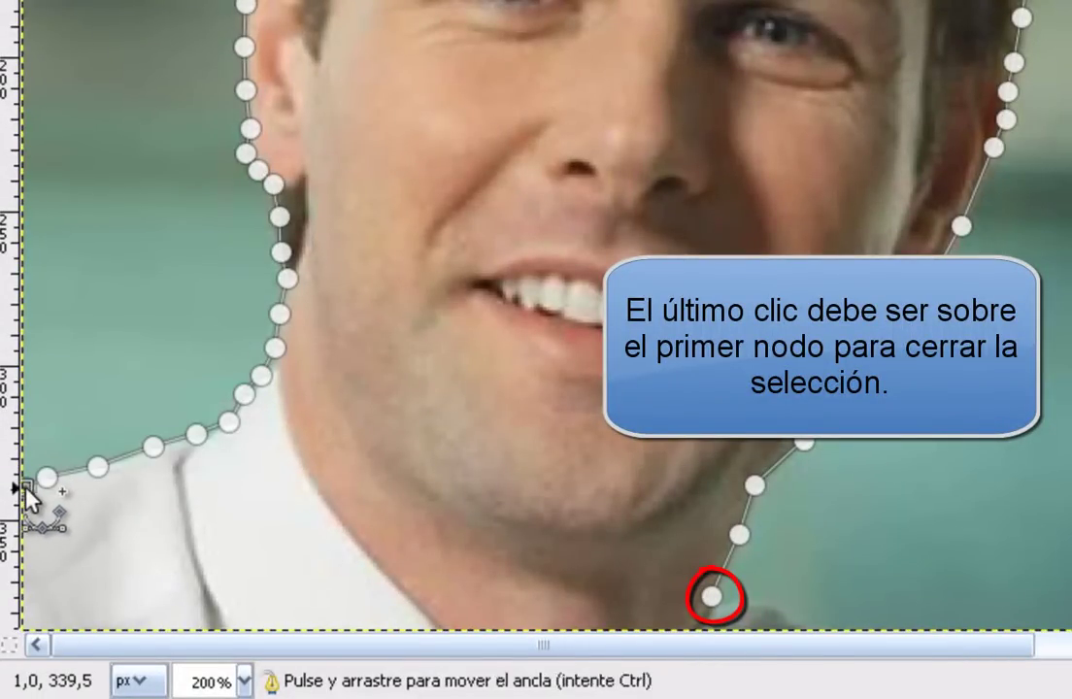
left_click(26, 615)
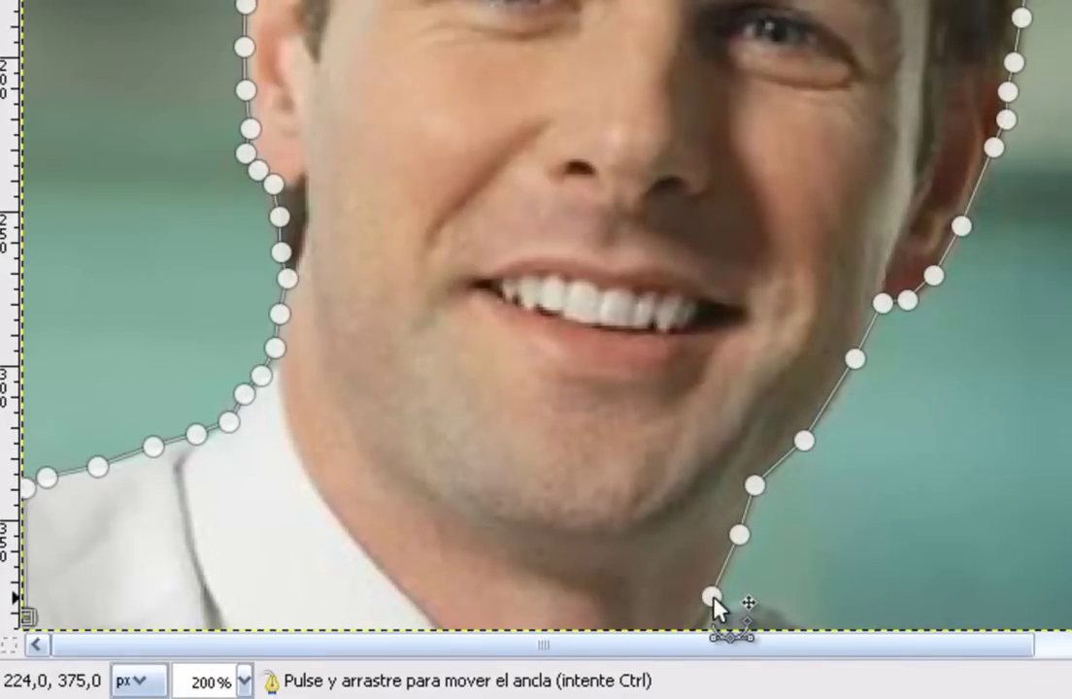
Drag the bottom anchor lower and shift a right jawline anchor slightly right
mouse_move(711, 597)
left_mouse_down()
mouse_move(707, 626)
mouse_move(695, 617)
left_mouse_up()
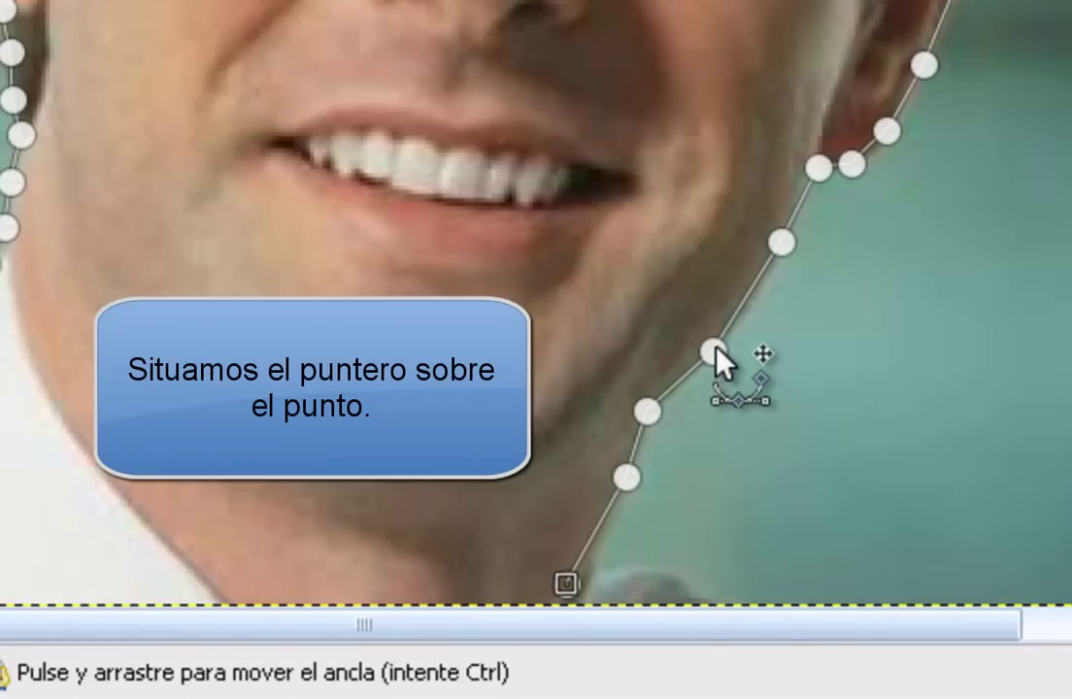
left_click_drag(714, 352, 720, 352)
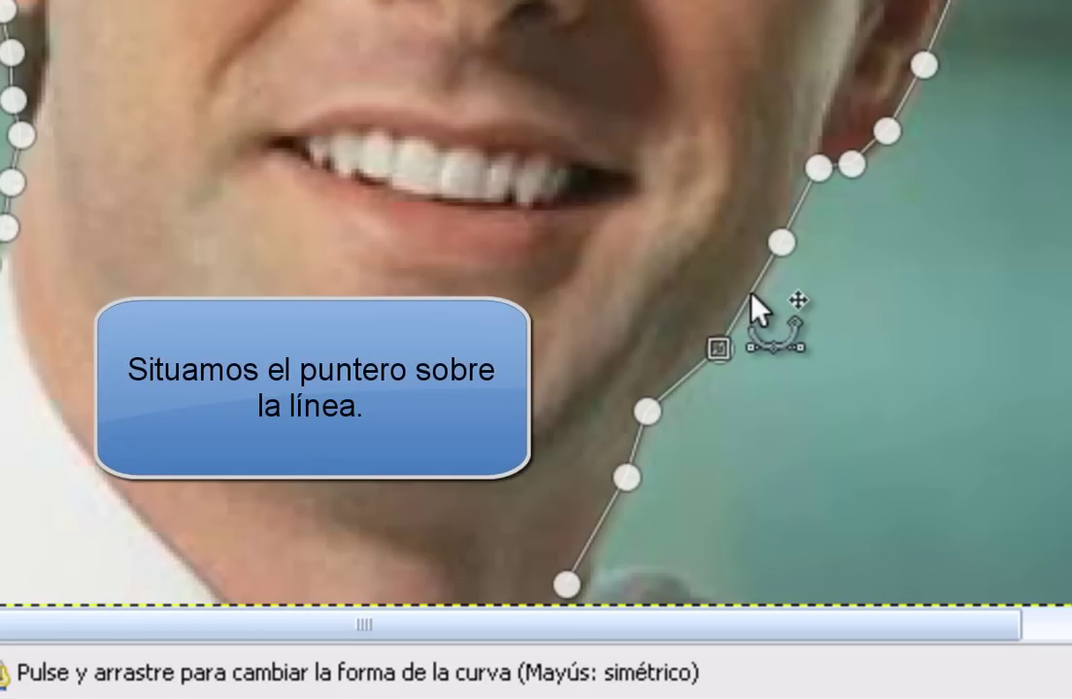
Ctrl-insert and curve new anchors along the right jawline and hairline
key("ctrl")
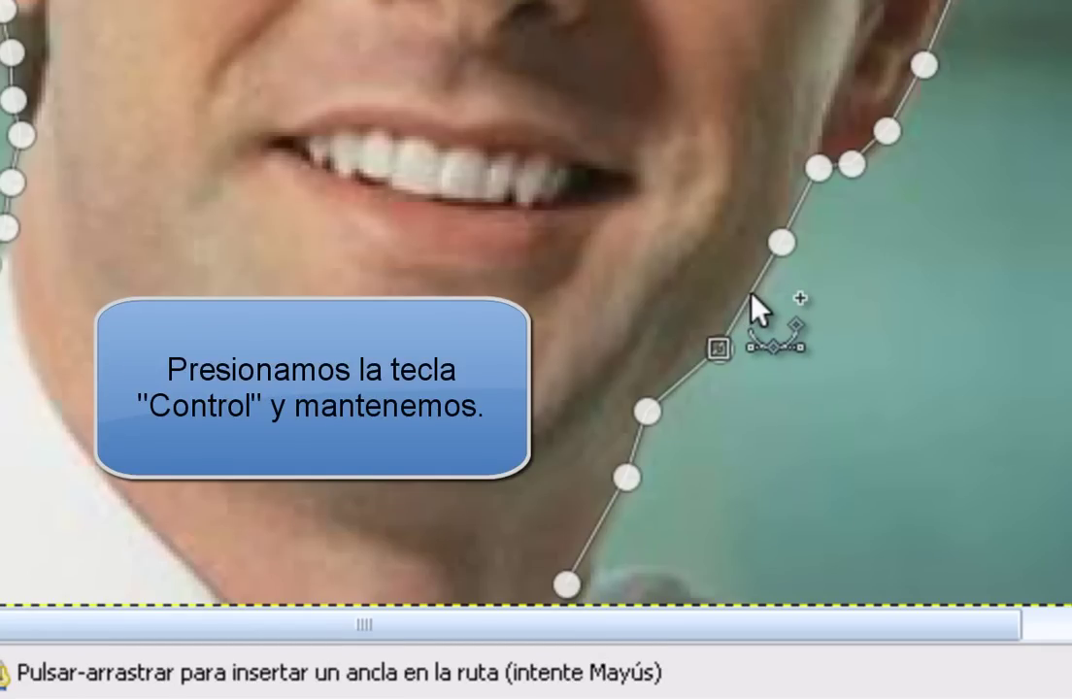
left_click(750, 293, "ctrl")
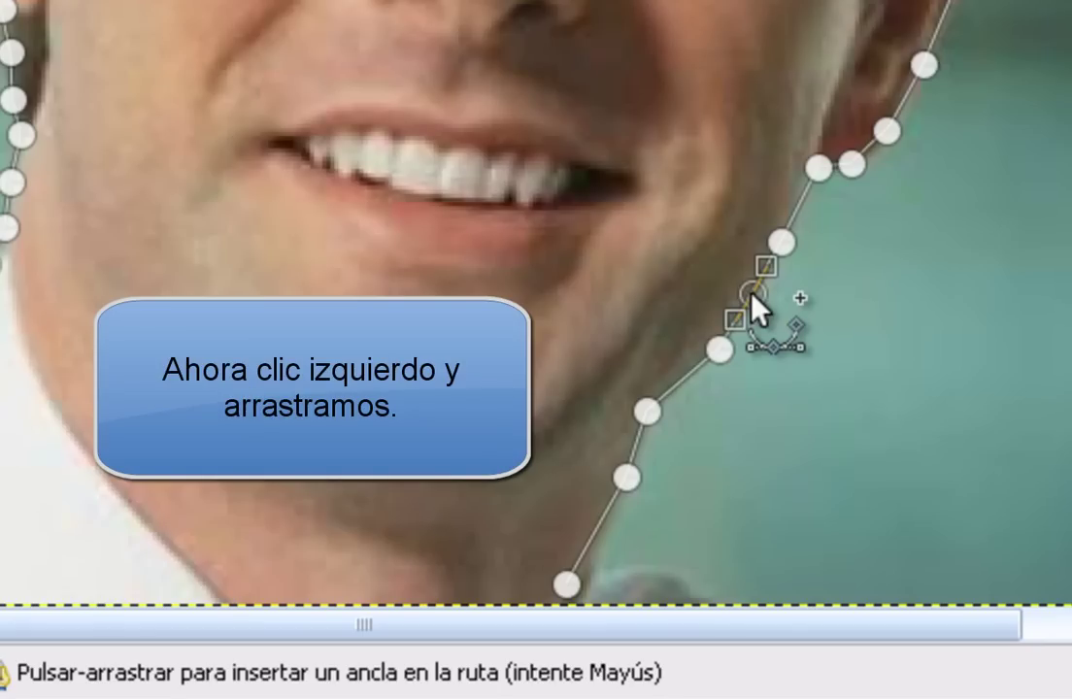
left_click_drag(752, 293, 749, 299)
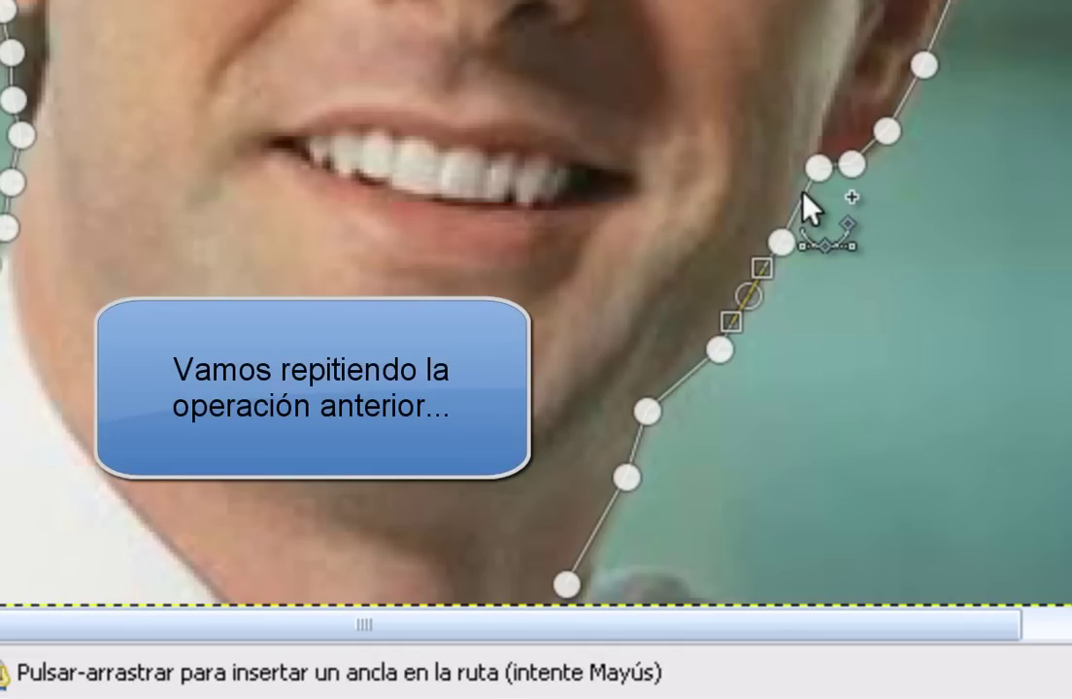
left_click(803, 194)
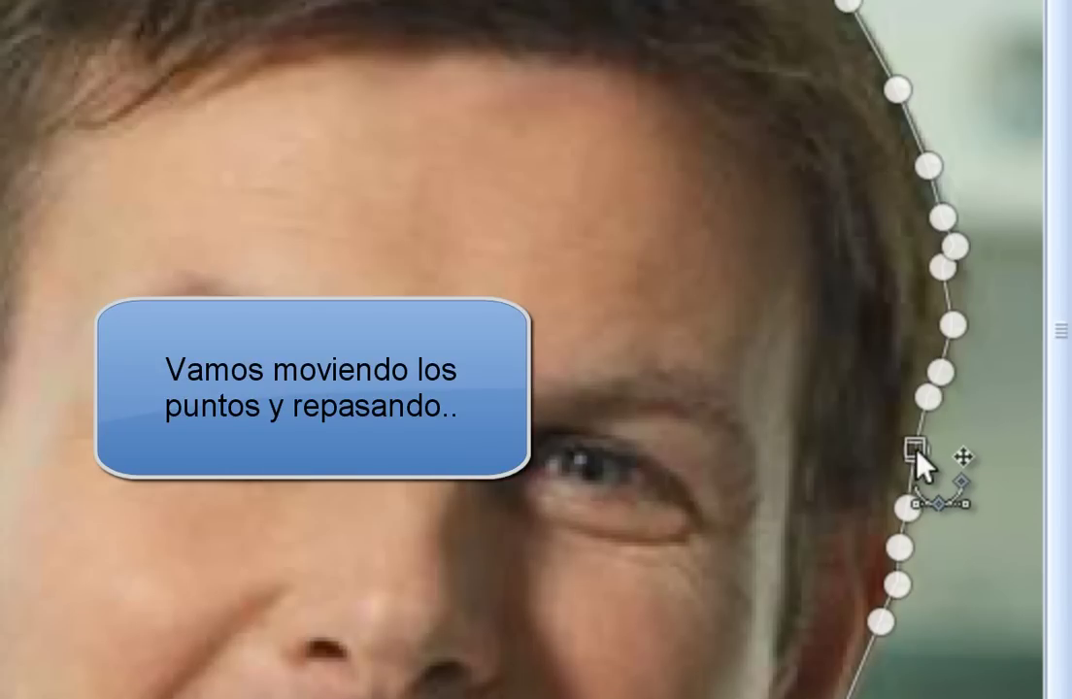
left_click(926, 396)
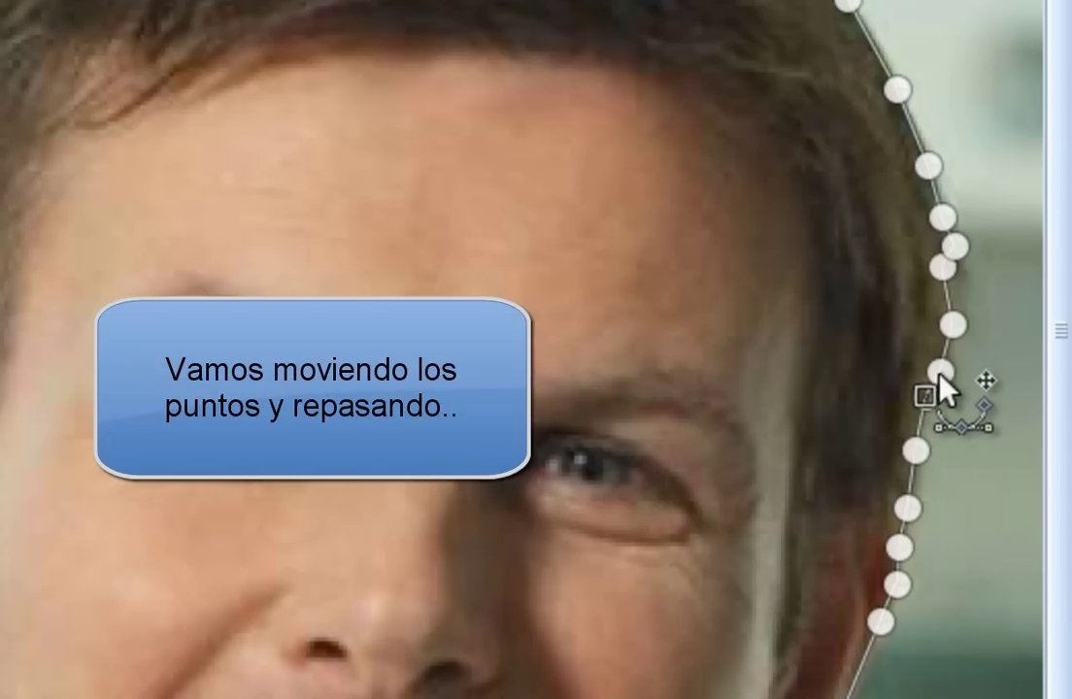
left_click(951, 323)
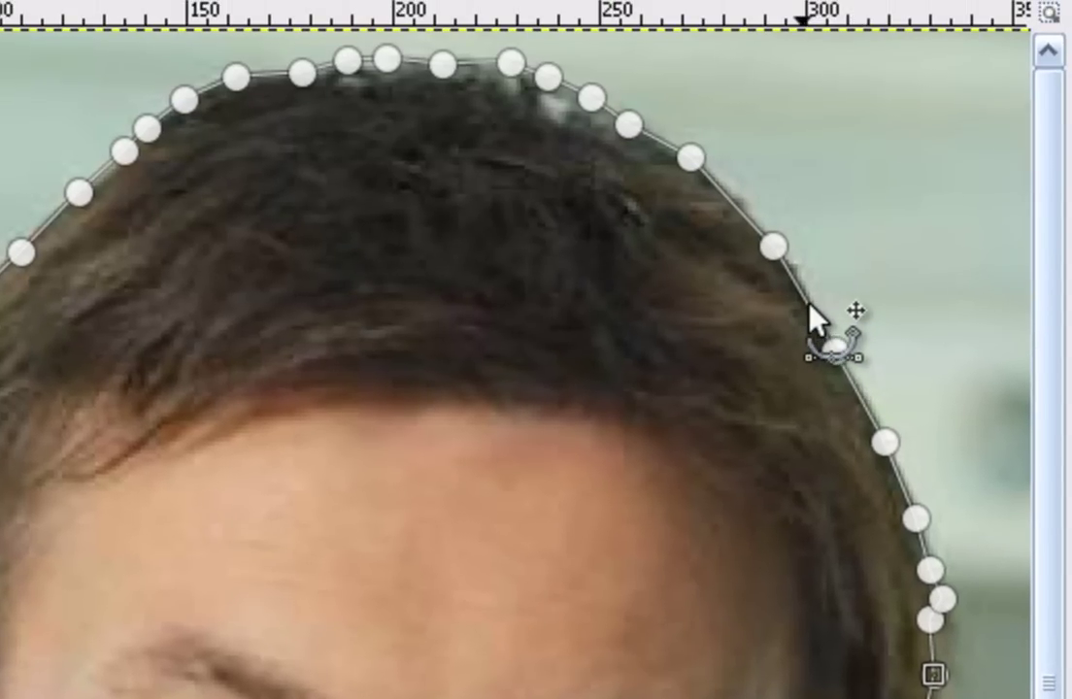
left_click(805, 295)
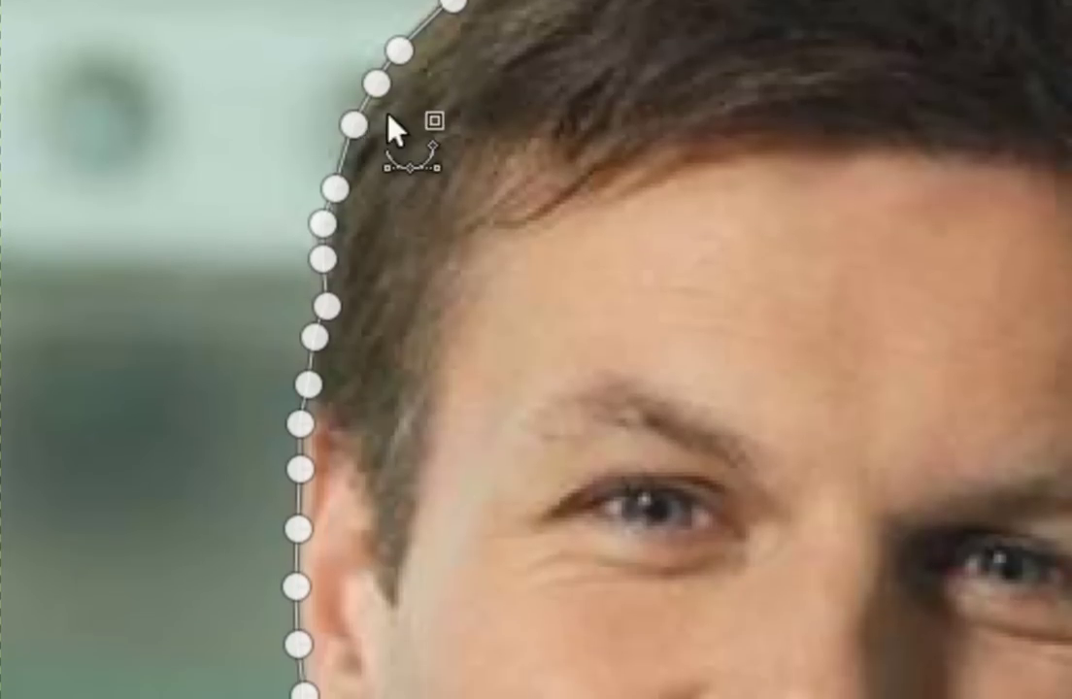
Remove a surplus anchor atop the hair, check the left temple anchors, and zoom out
left_click(378, 84, "ctrl+shift")
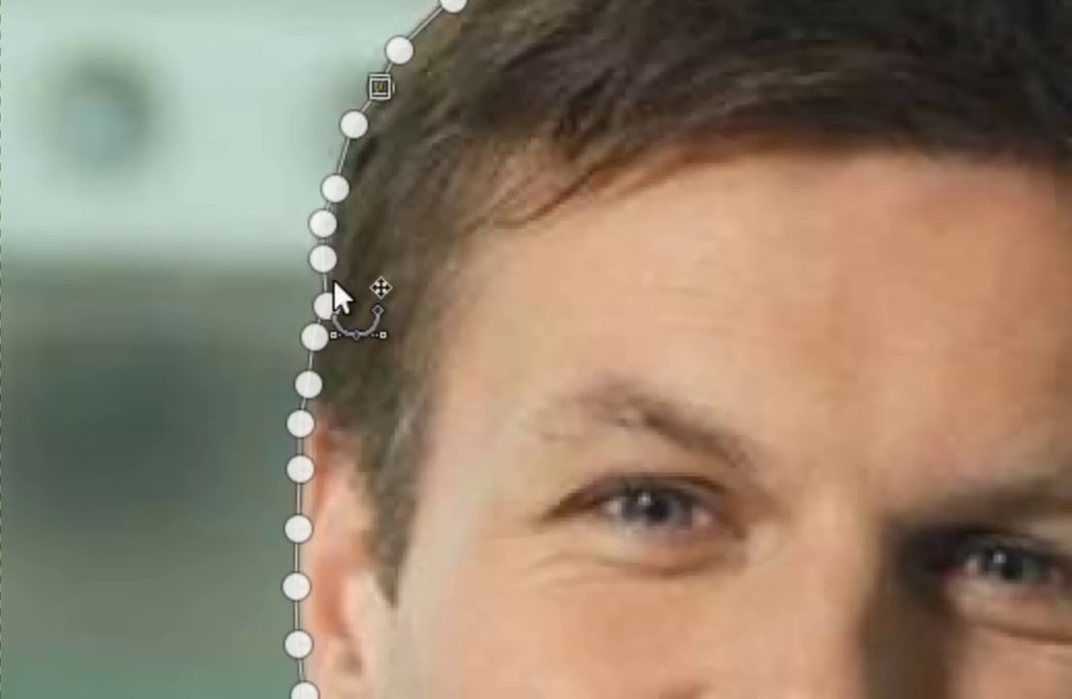
left_click(311, 382)
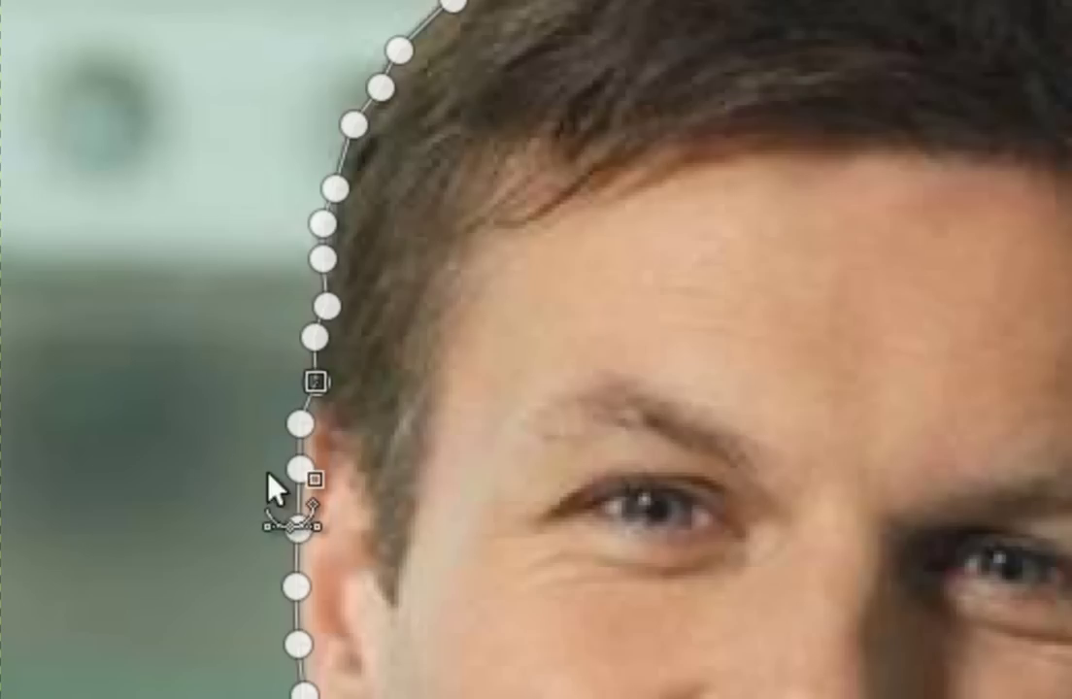
left_click(312, 420)
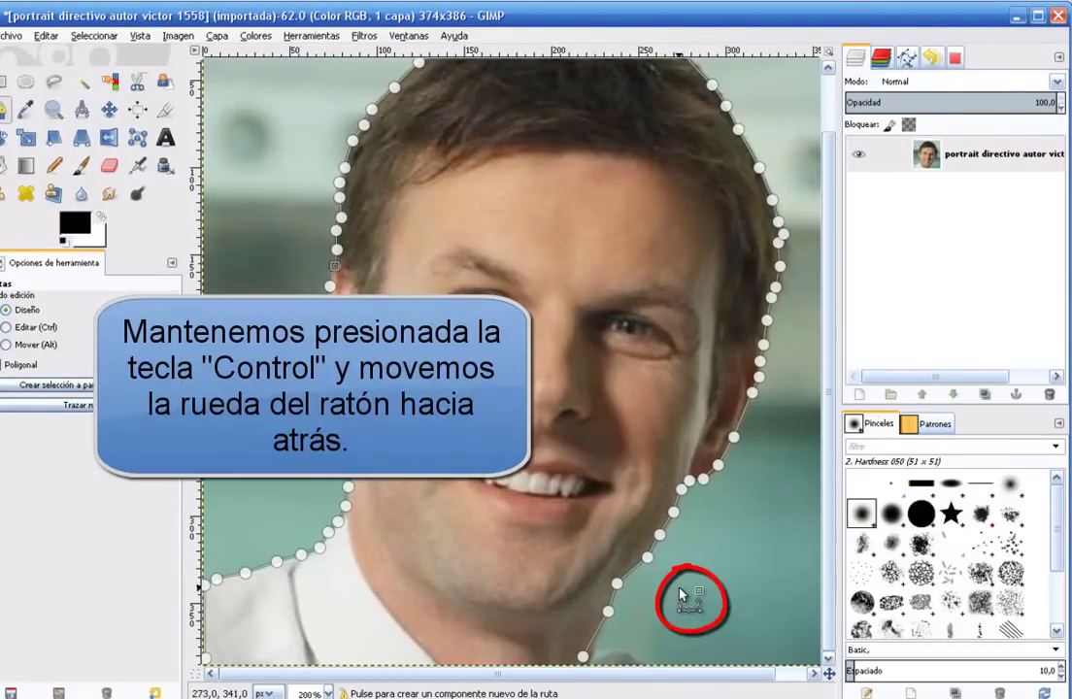
key("ctrl")
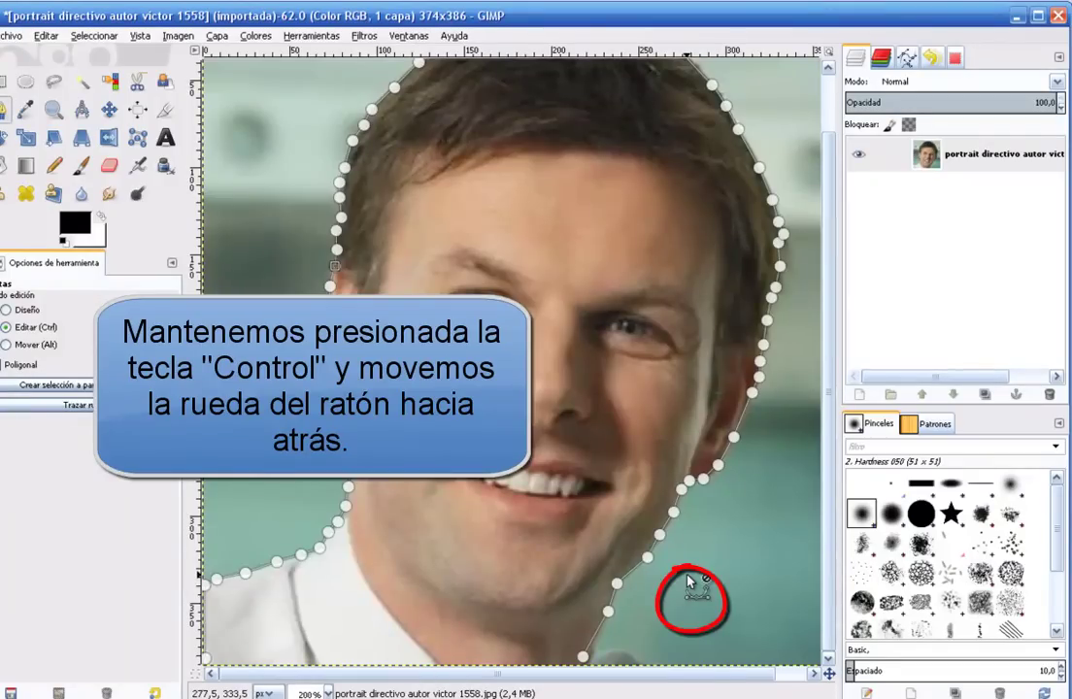
scroll(687, 580, "down", 1)
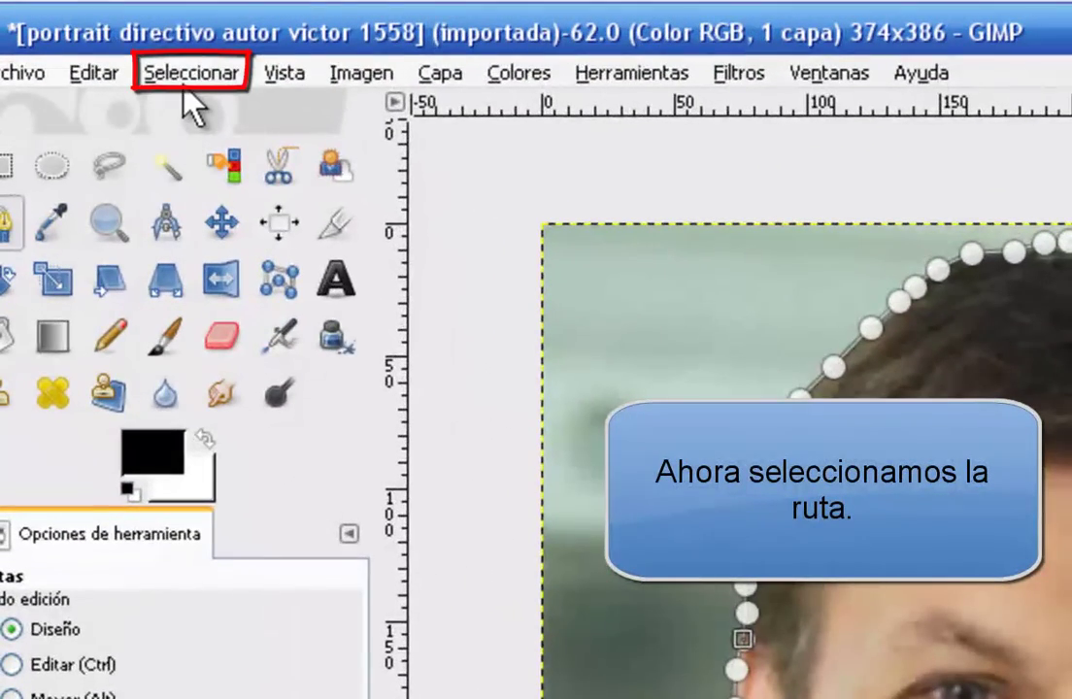
Convert the path to a selection and invert it to cover the background
left_click(191, 73)
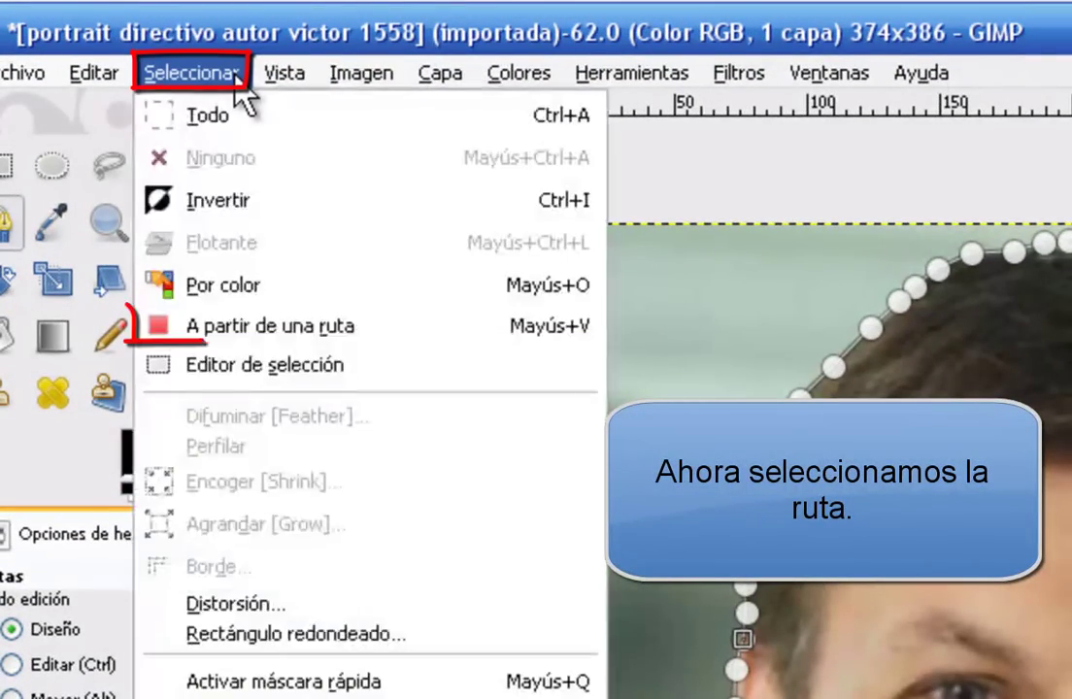
left_click(430, 340)
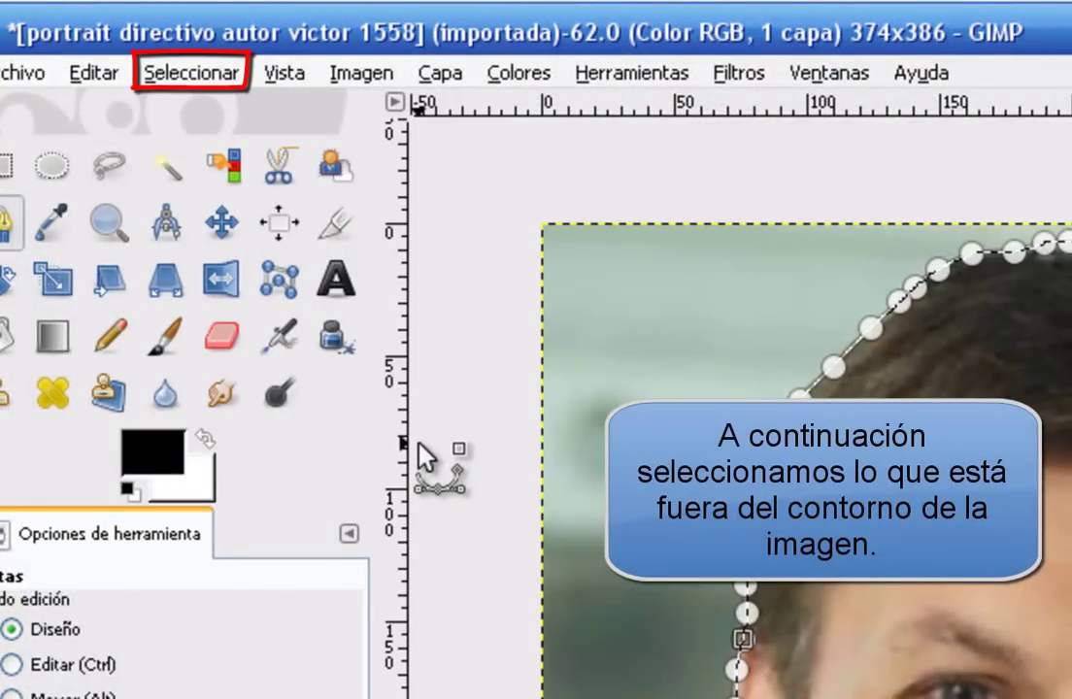
left_click(229, 78)
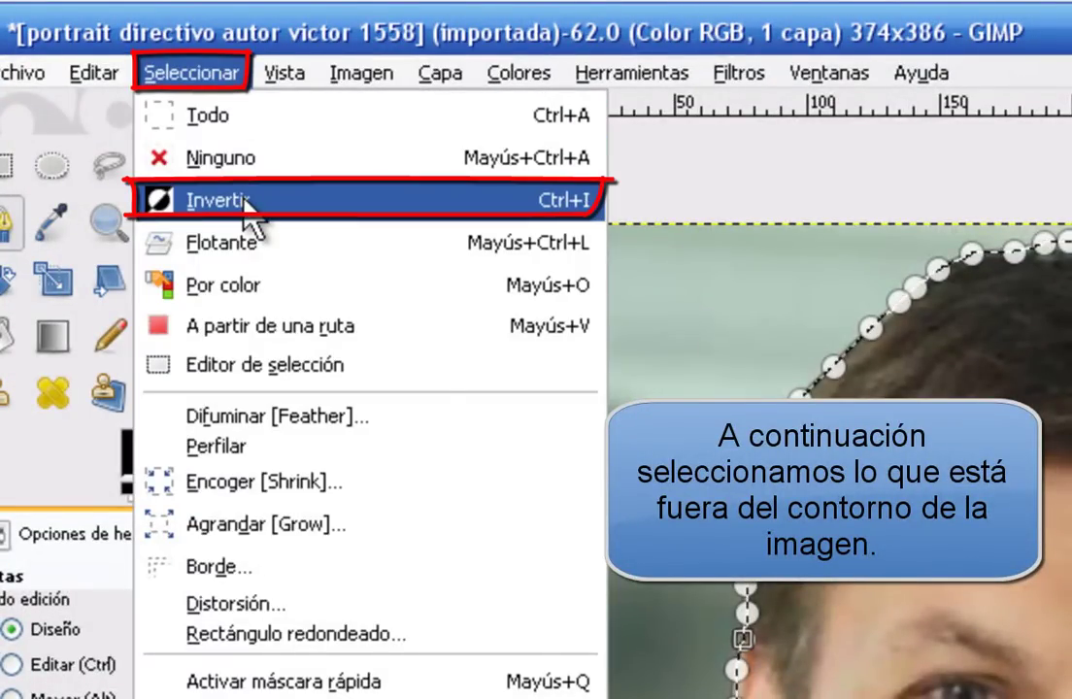
left_click(245, 201)
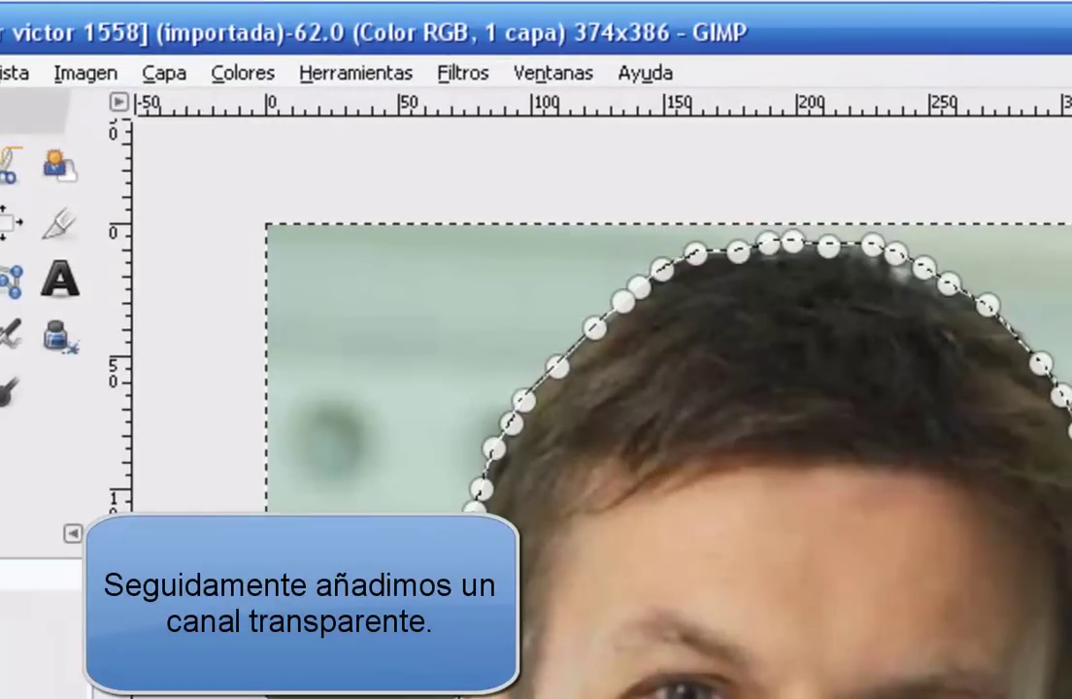
Add an alpha channel to the layer and delete the background to transparency
left_click(187, 82)
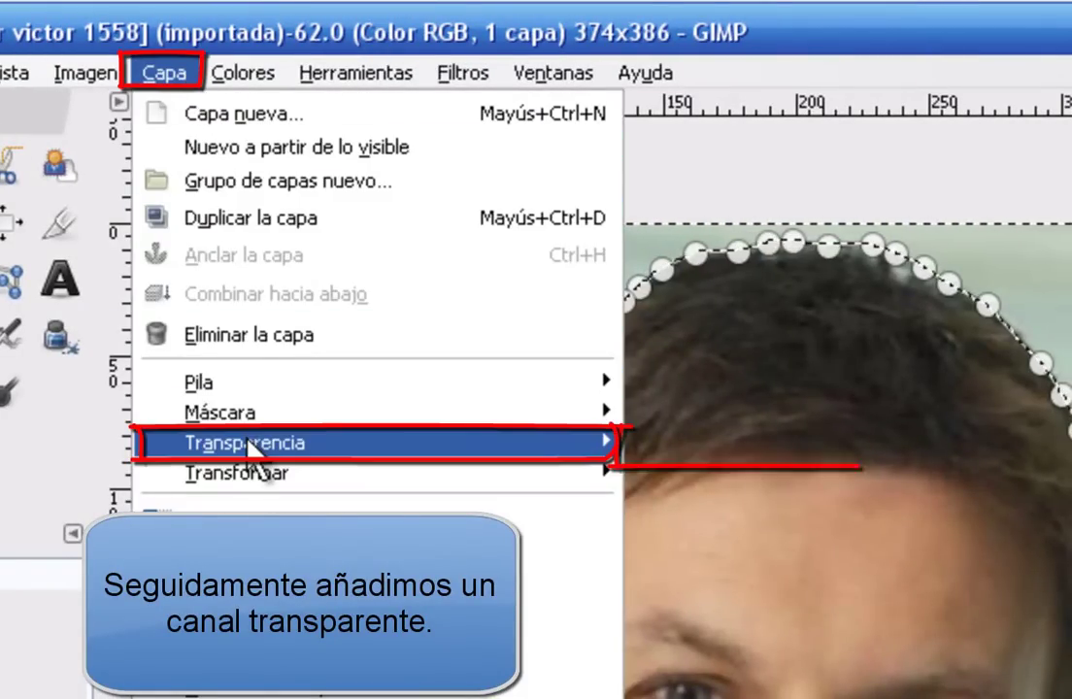
mouse_move(244, 443)
left_click(701, 449)
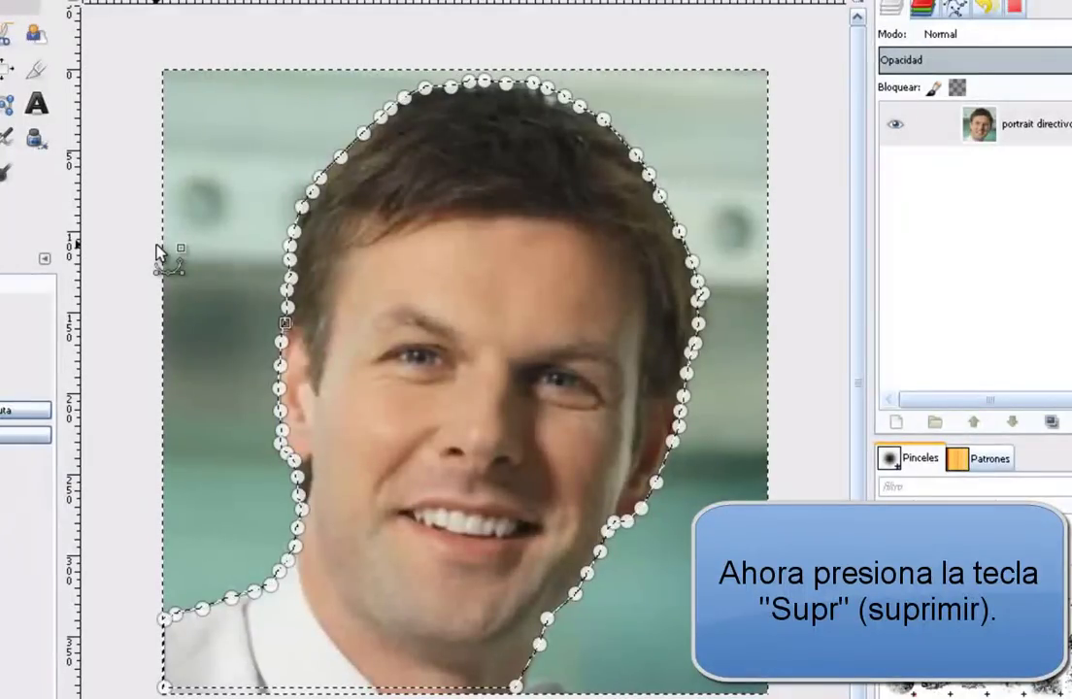
key("Delete")
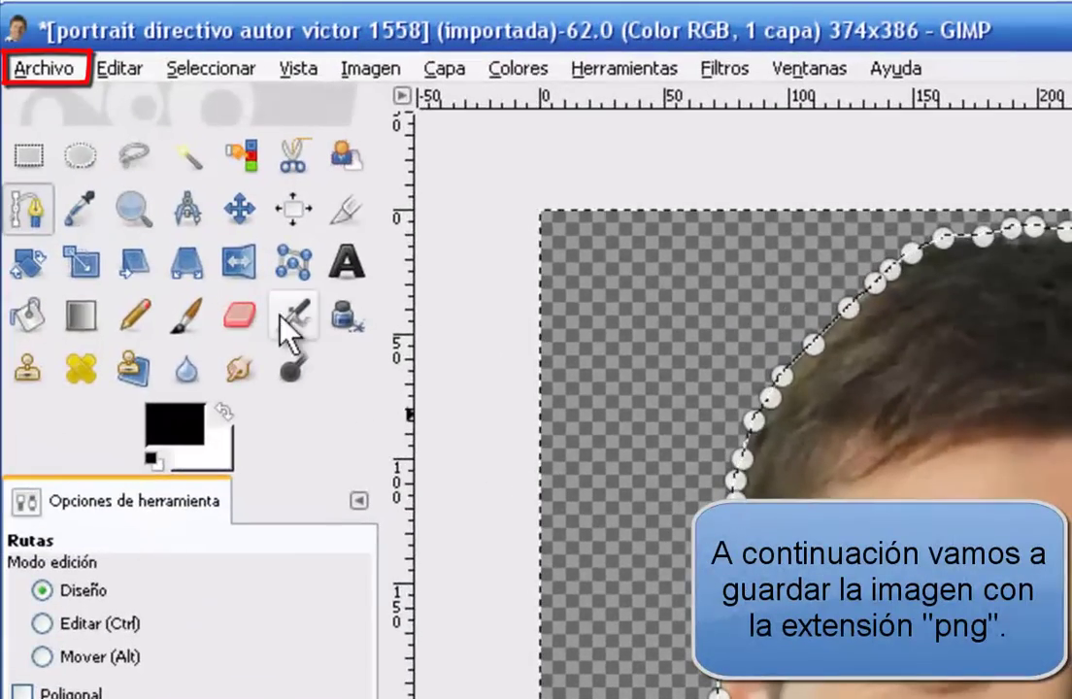
Open File > Export and rename the file to 'portrait directivo autor victor recortado 1558'
left_click(58, 70)
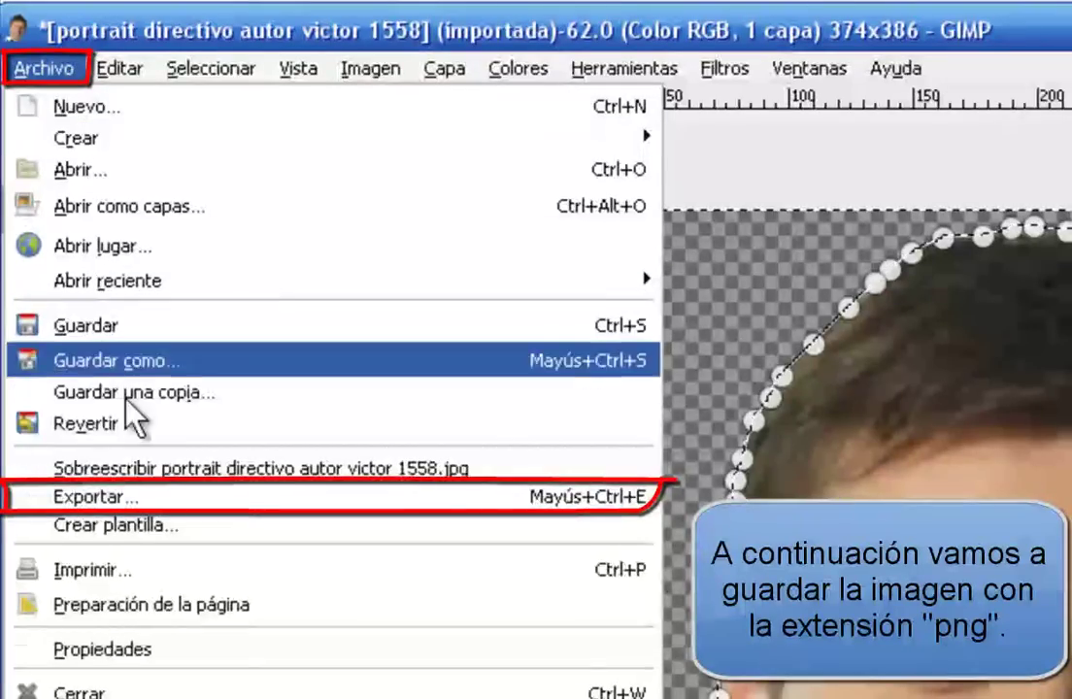
left_click(291, 499)
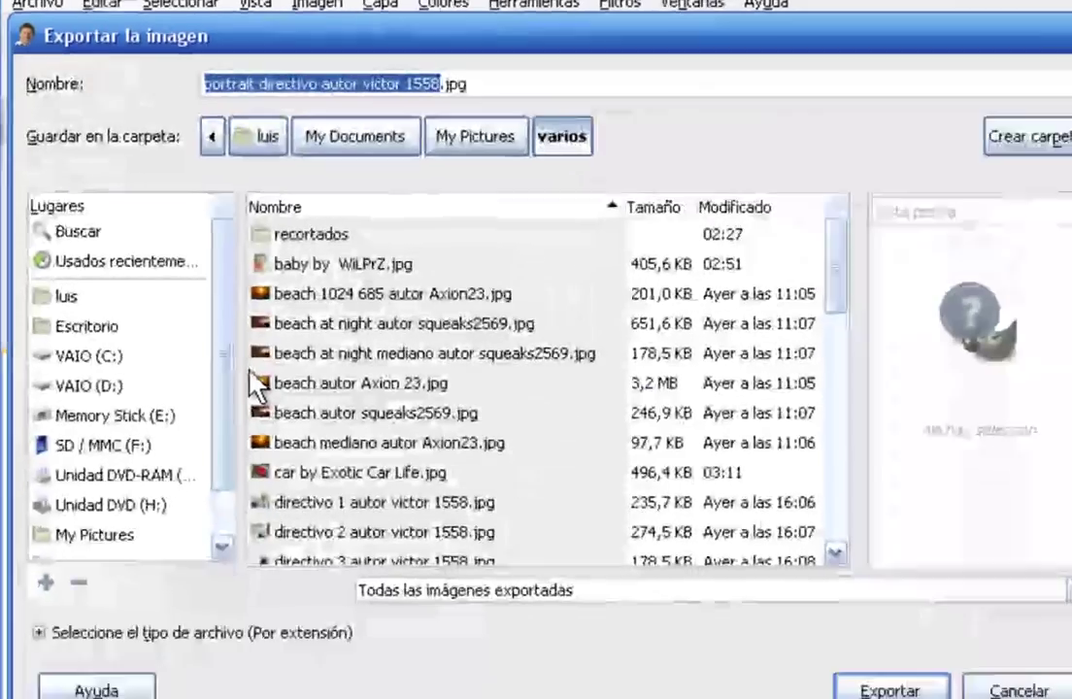
left_click(396, 71)
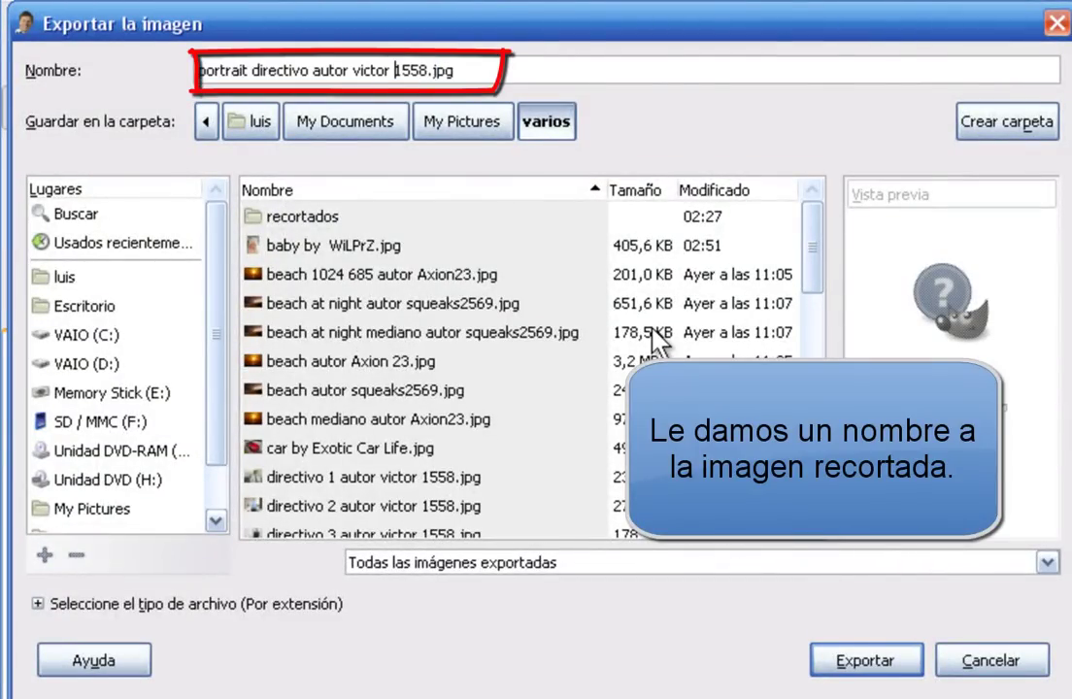
type("recortado")
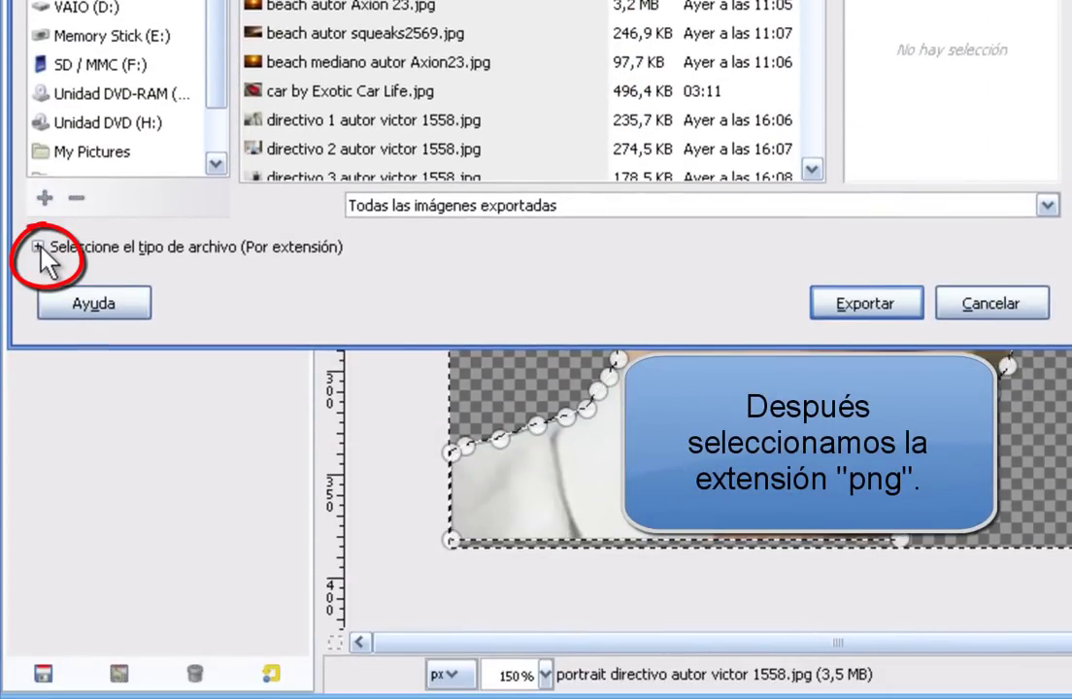
Choose PNG image as the file type and export with the default PNG settings
left_click(37, 247)
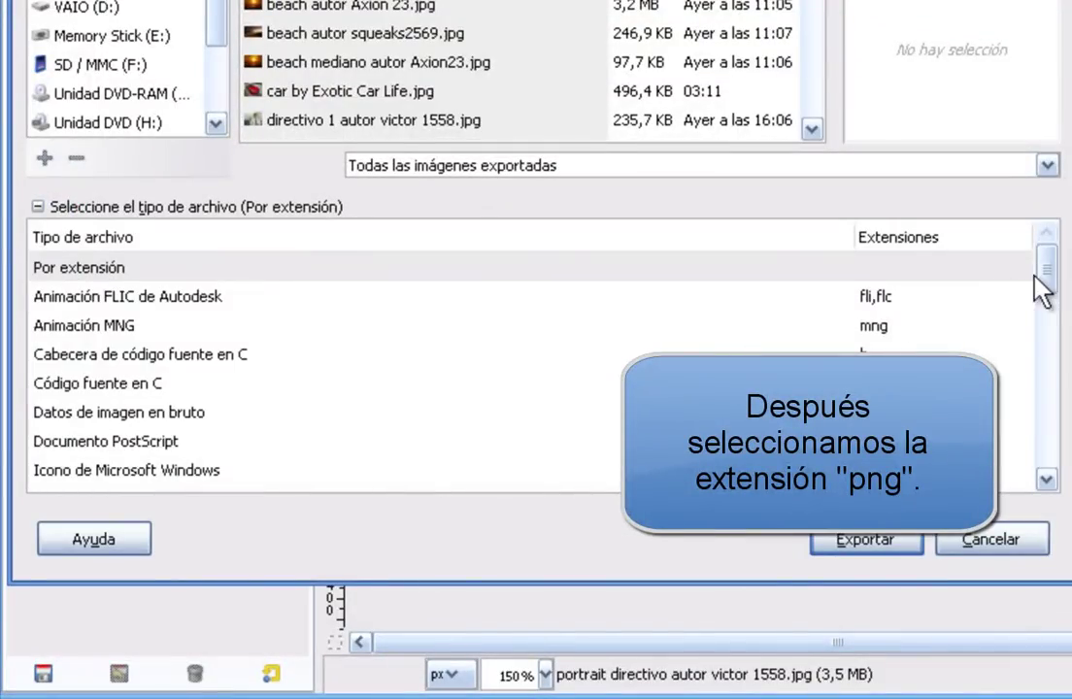
left_click_drag(1047, 258, 1046, 364)
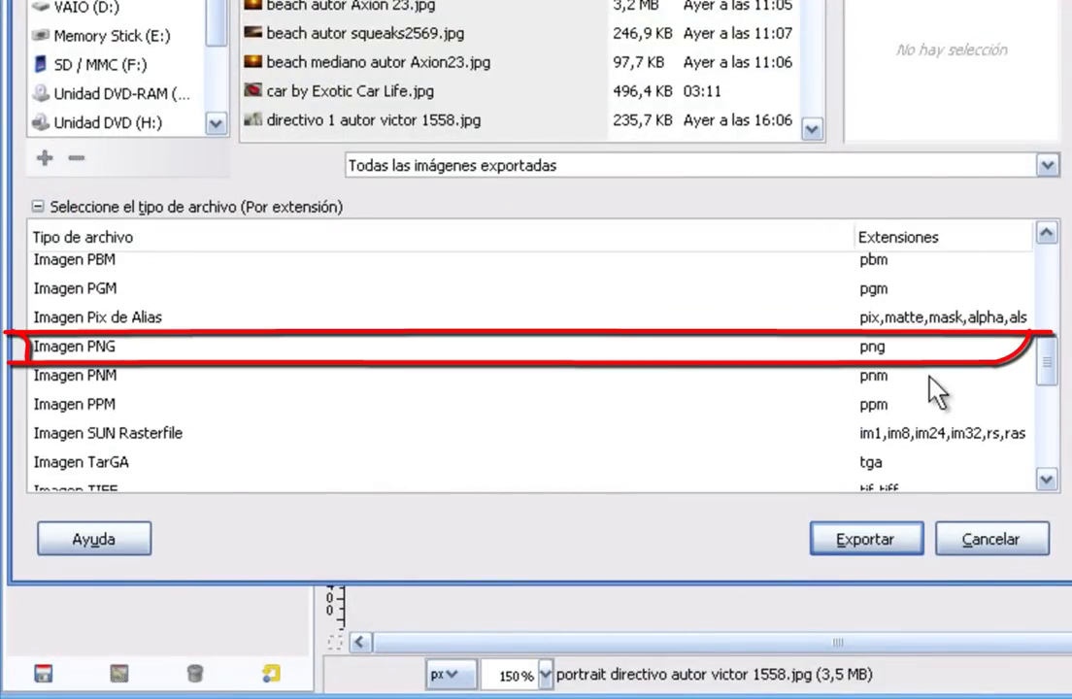
left_click(900, 350)
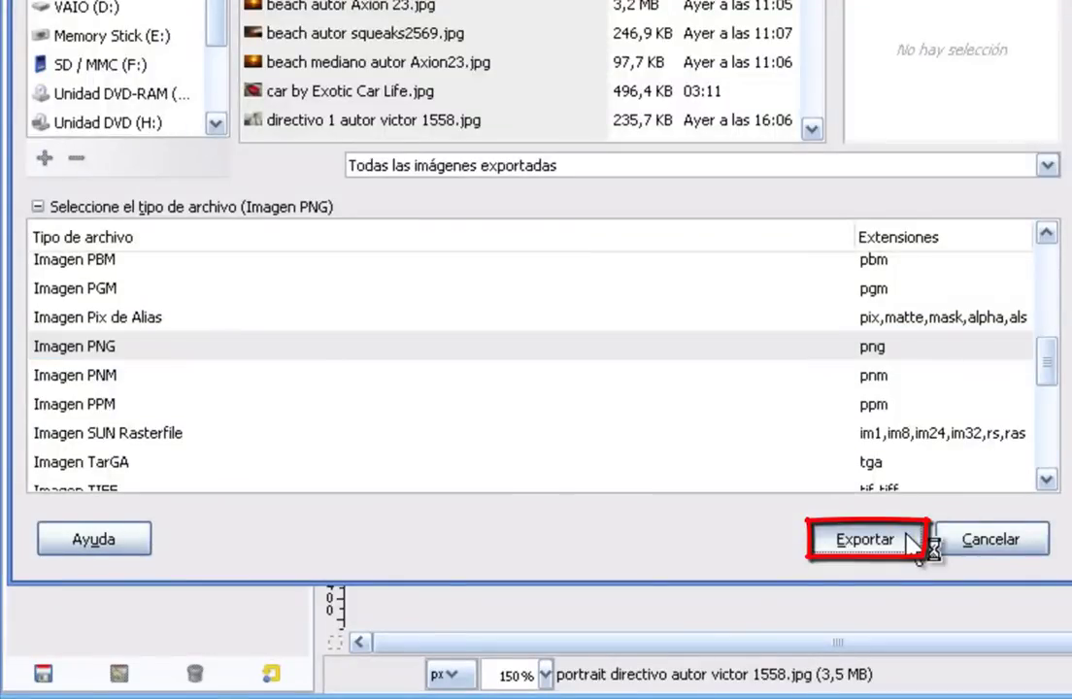
left_click(859, 544)
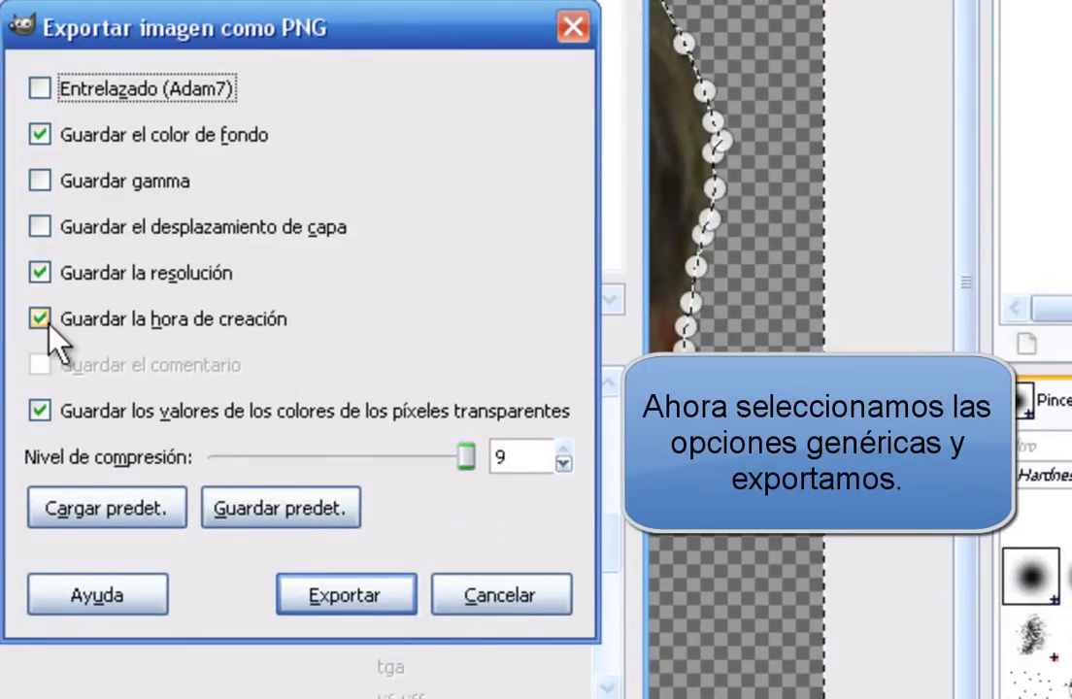
left_click(296, 588)
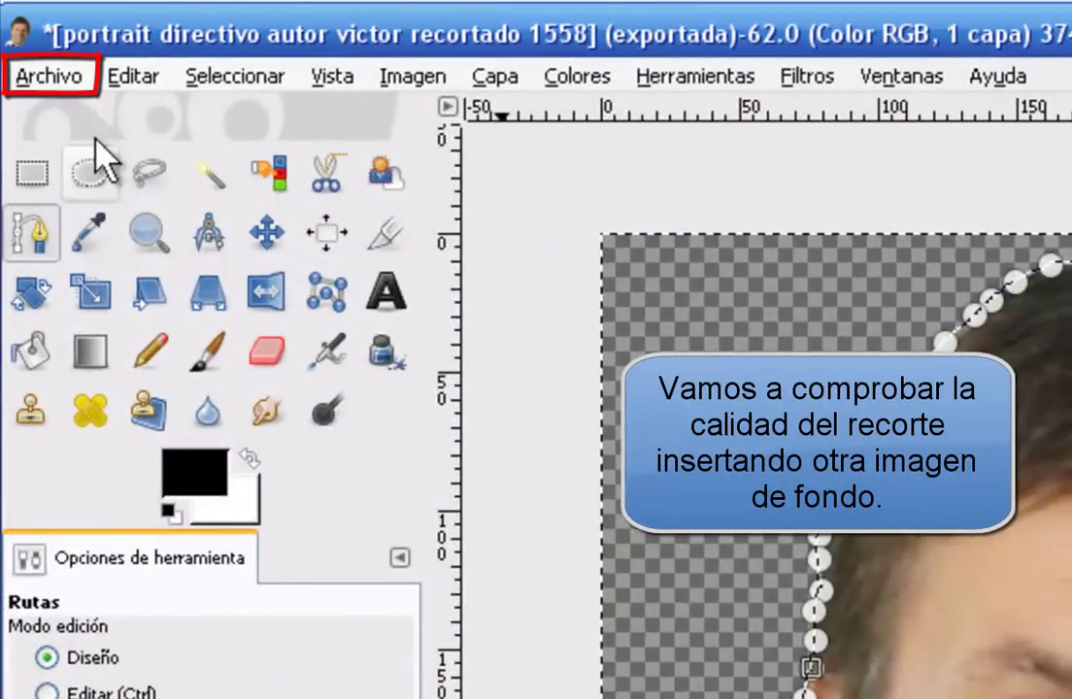
Open the New York night city photo as a new layer
left_click(70, 85)
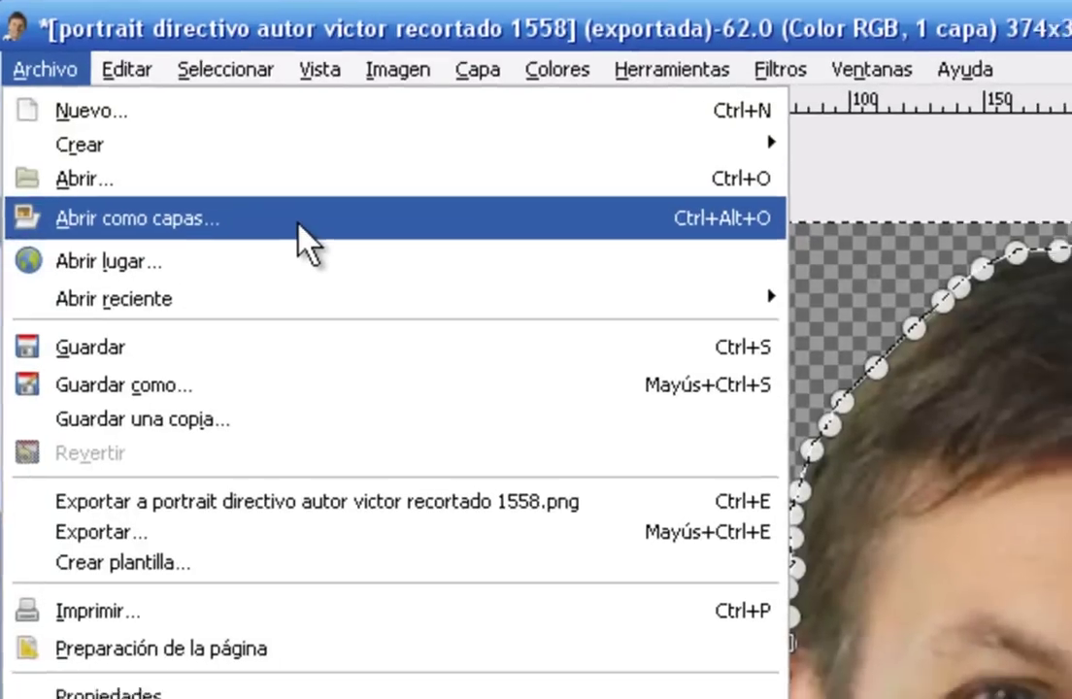
left_click(249, 241)
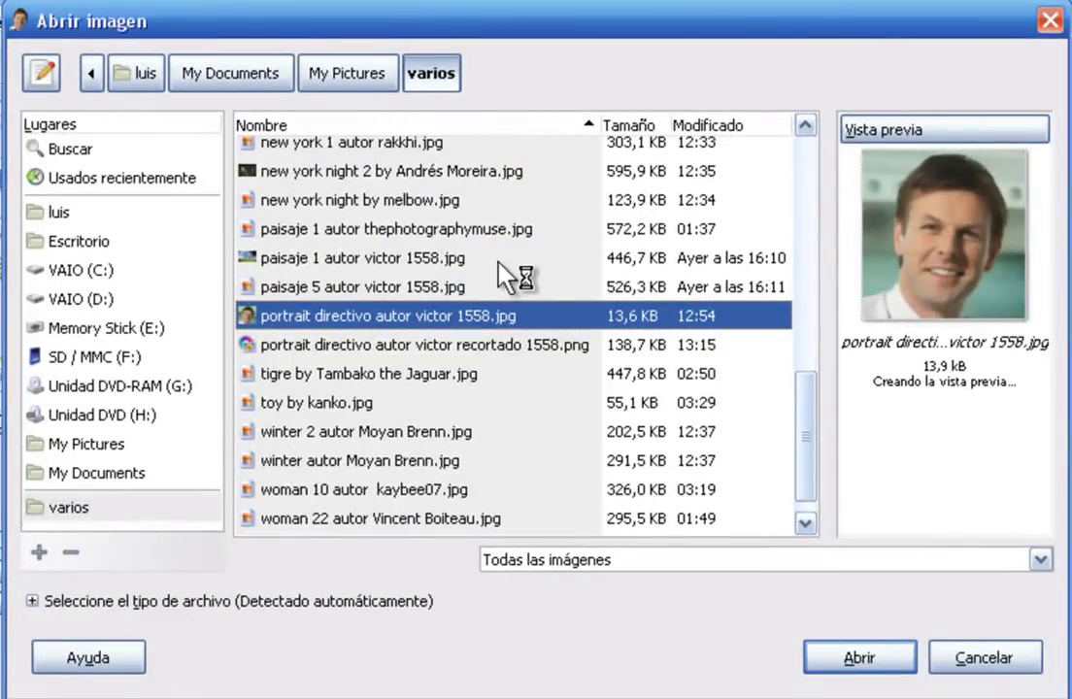
left_click(479, 174)
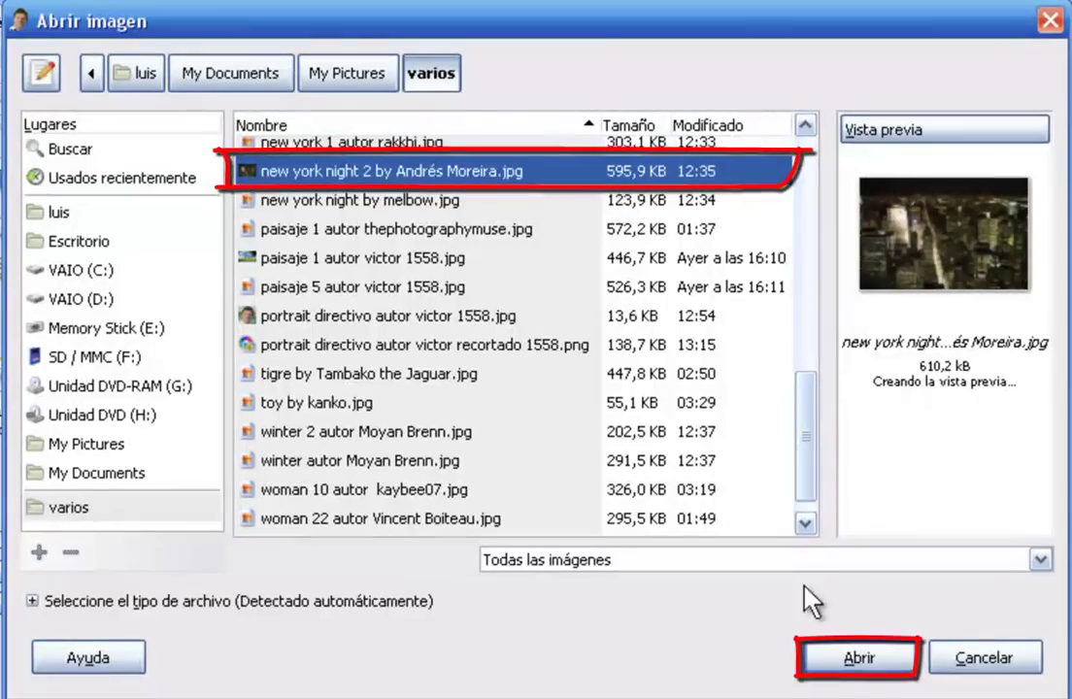
left_click(863, 655)
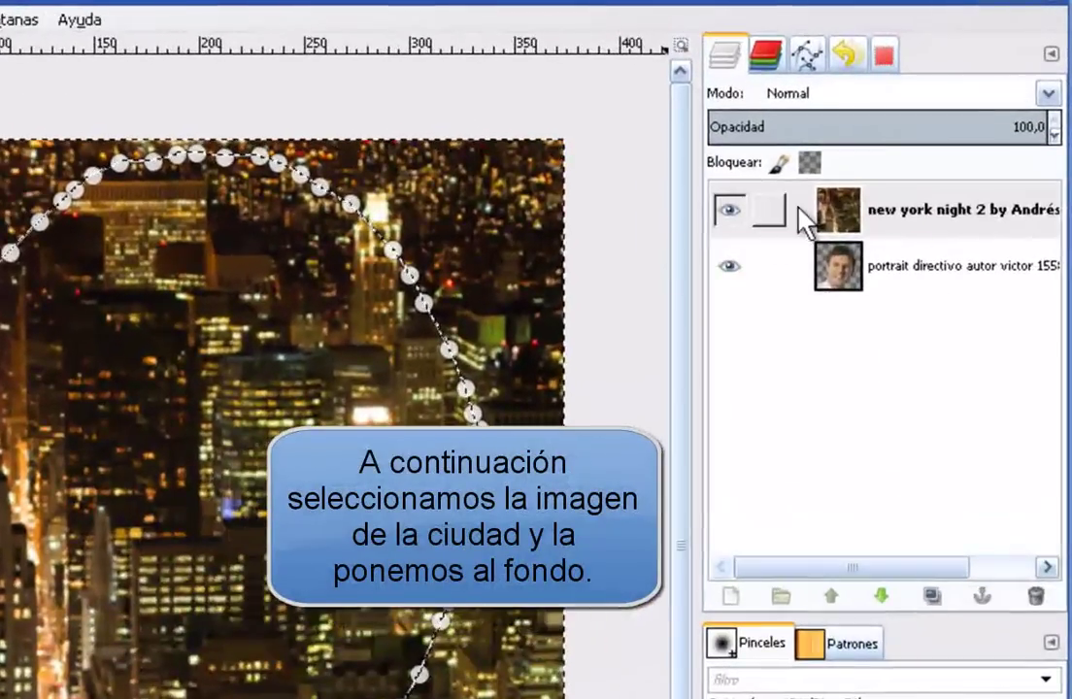
Lower the city layer beneath the portrait, exit path editing, and apply Select > None
left_click(798, 211)
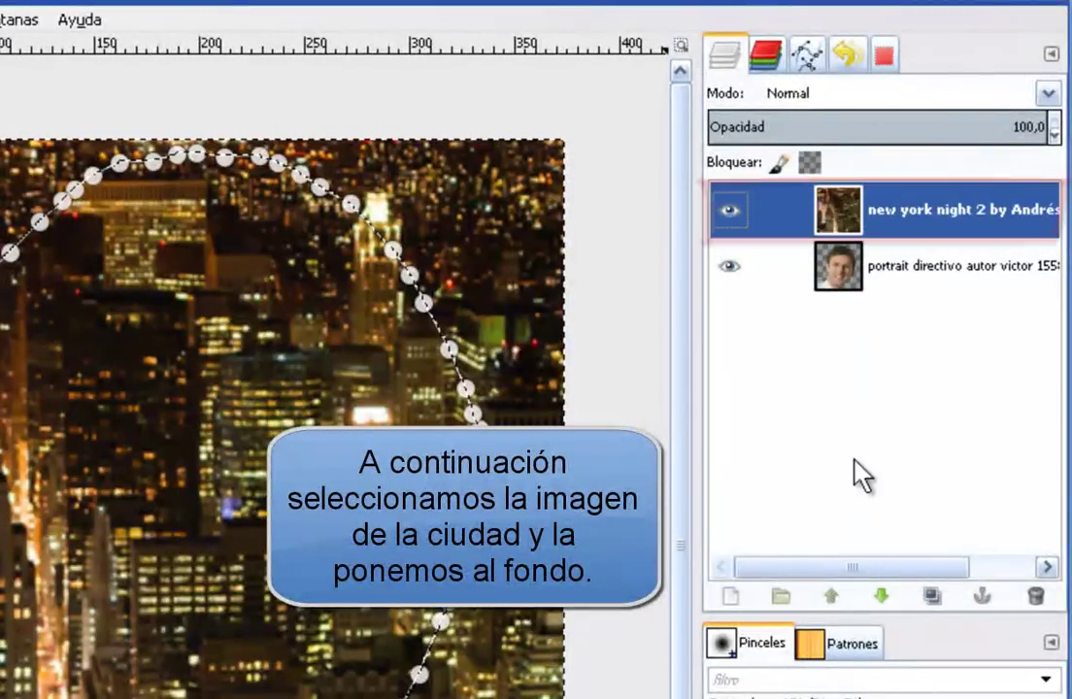
left_click(895, 598)
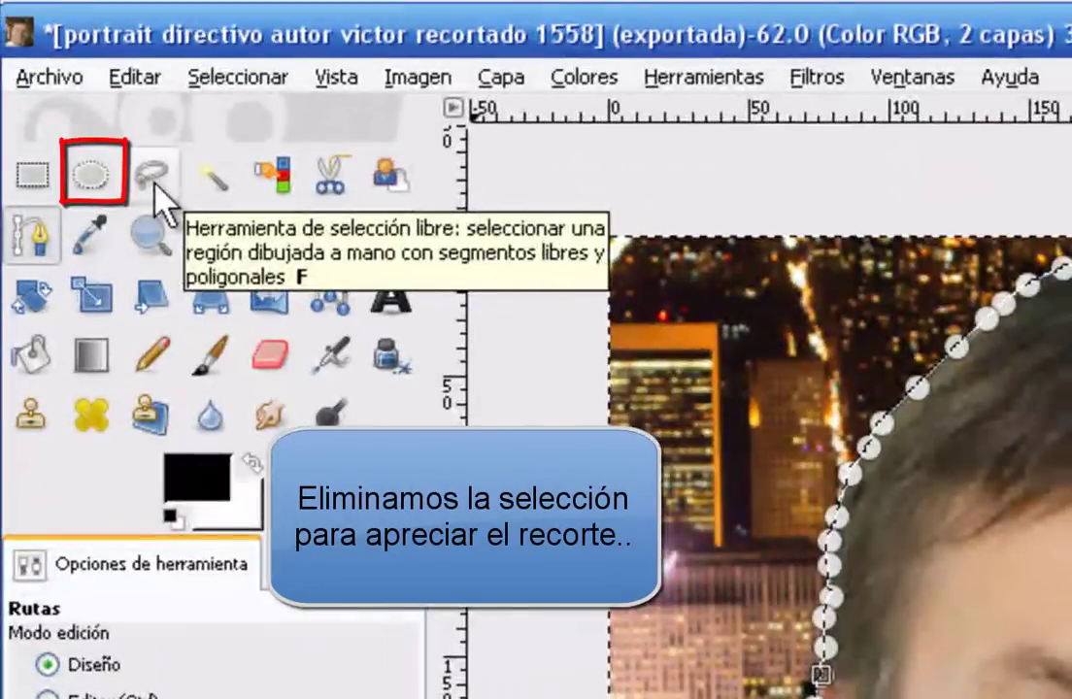
left_click(110, 183)
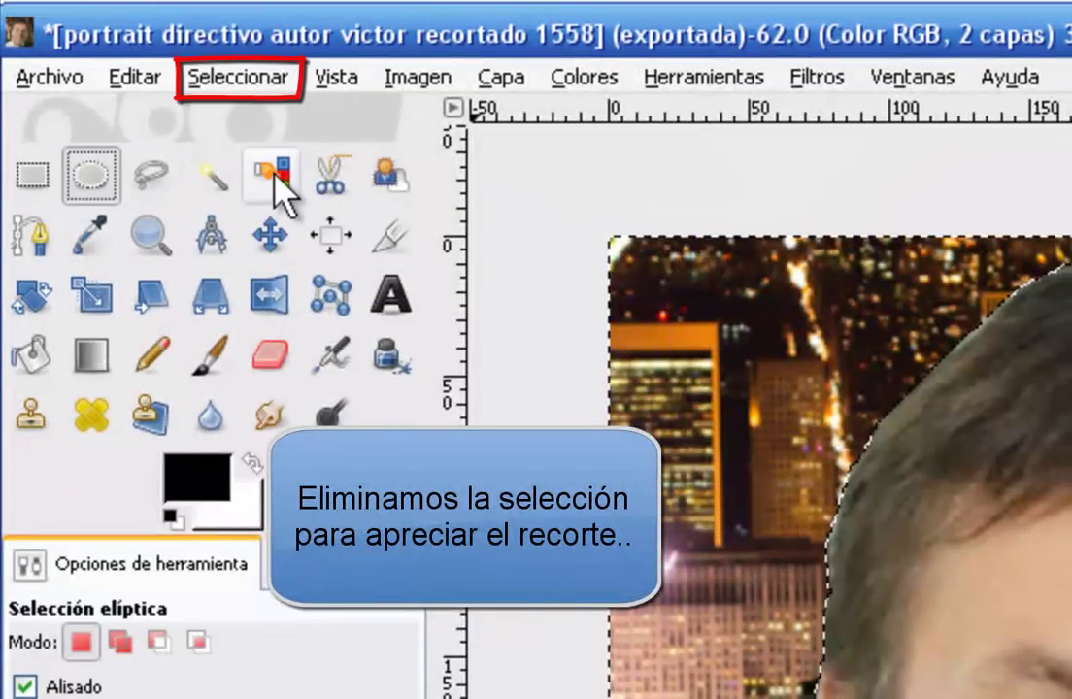
left_click(241, 89)
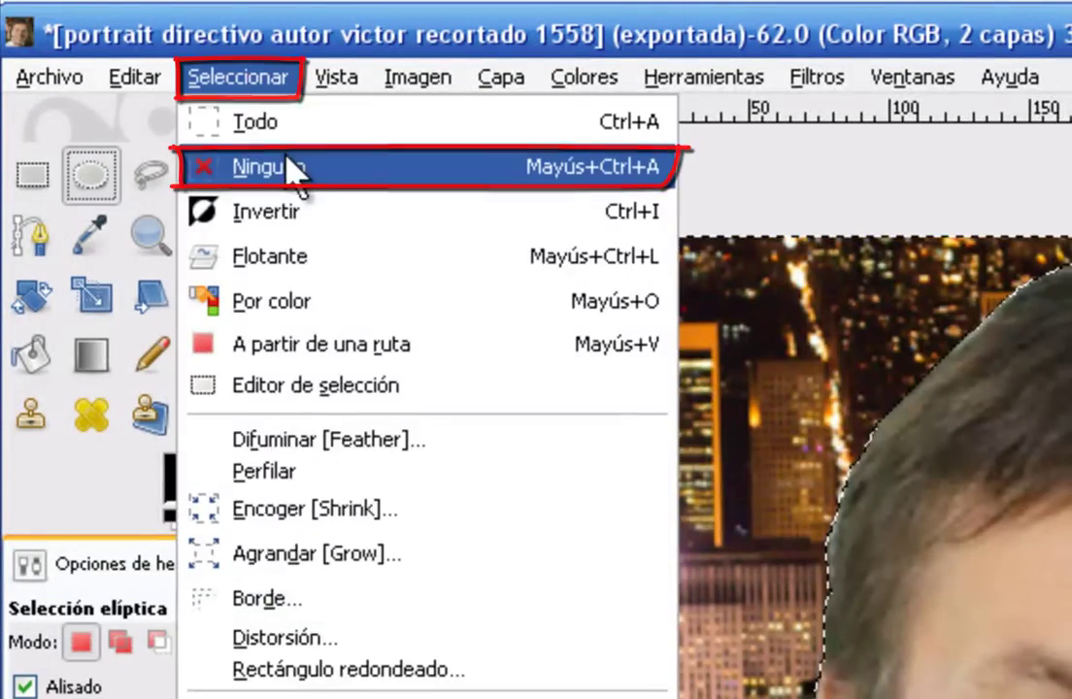
left_click(291, 169)
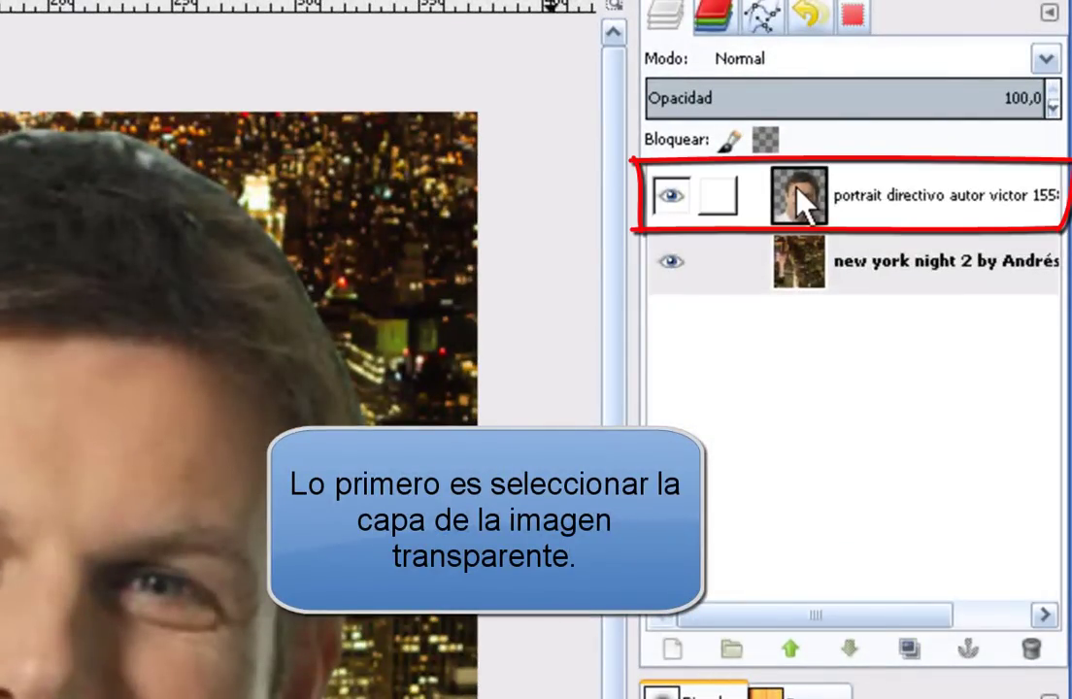
Make the portrait layer active and set the Eraser tool to size 4
left_click(800, 197)
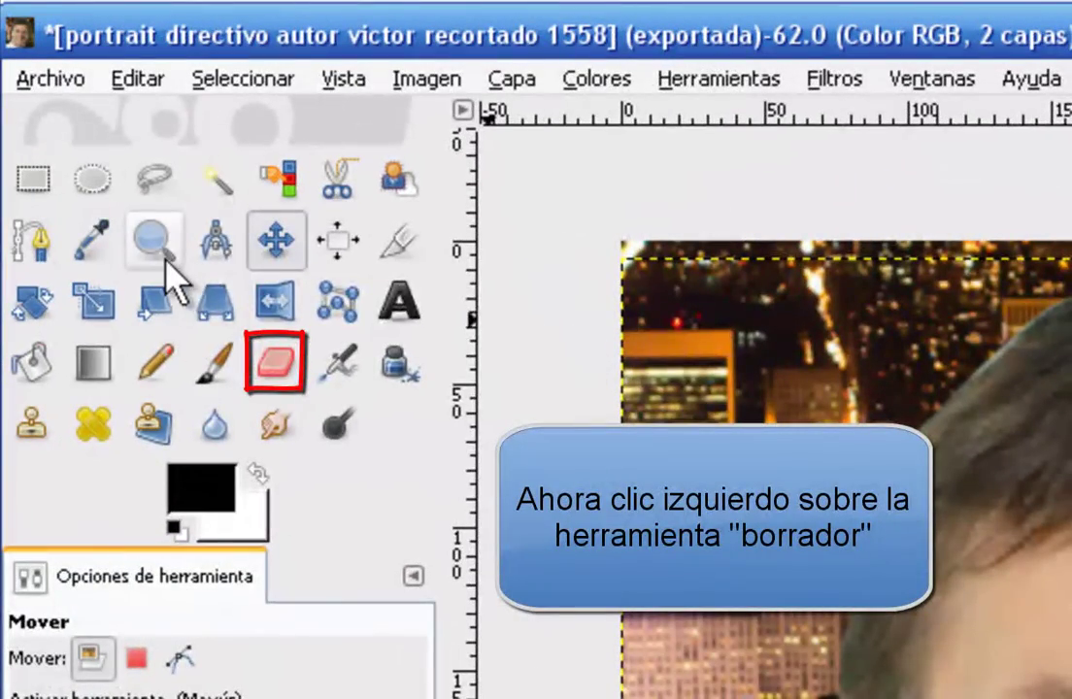
left_click(272, 361)
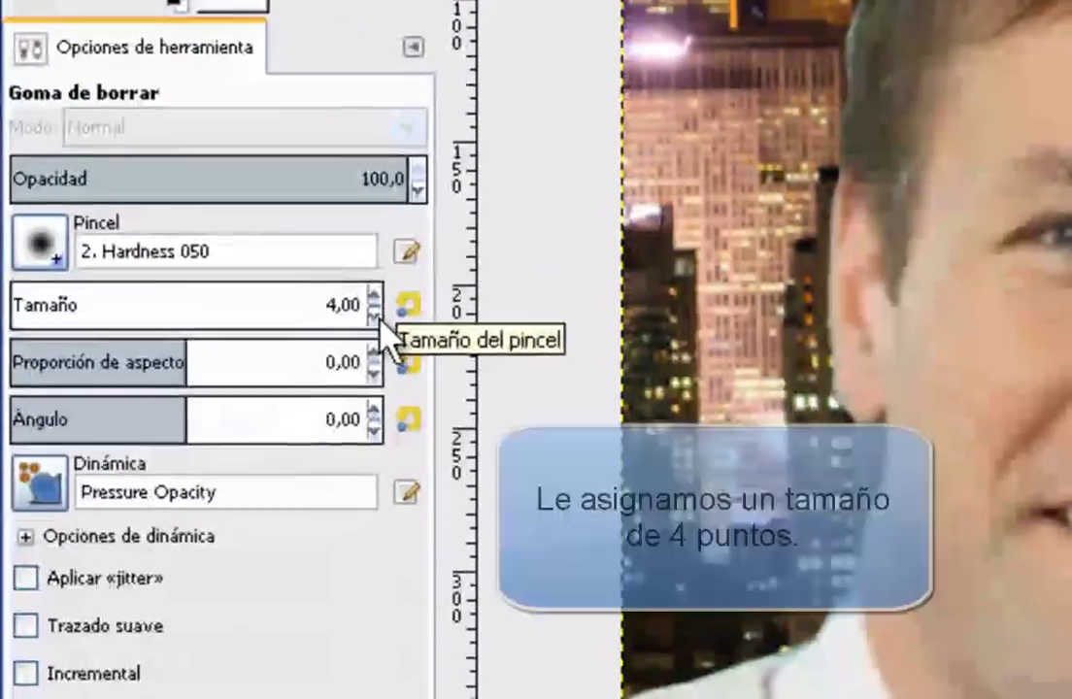
left_click(376, 314)
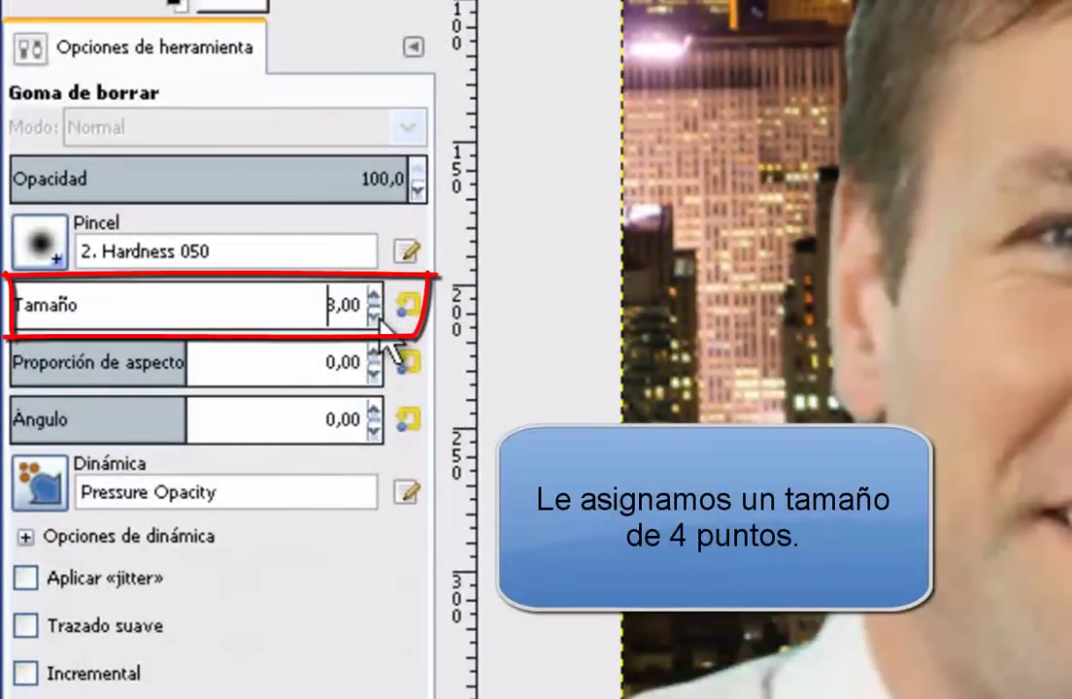
left_click(375, 294)
Zoom in and erase the stray fringe pixels along the man's hair and face edges
scroll(718, 108, "up", 2)
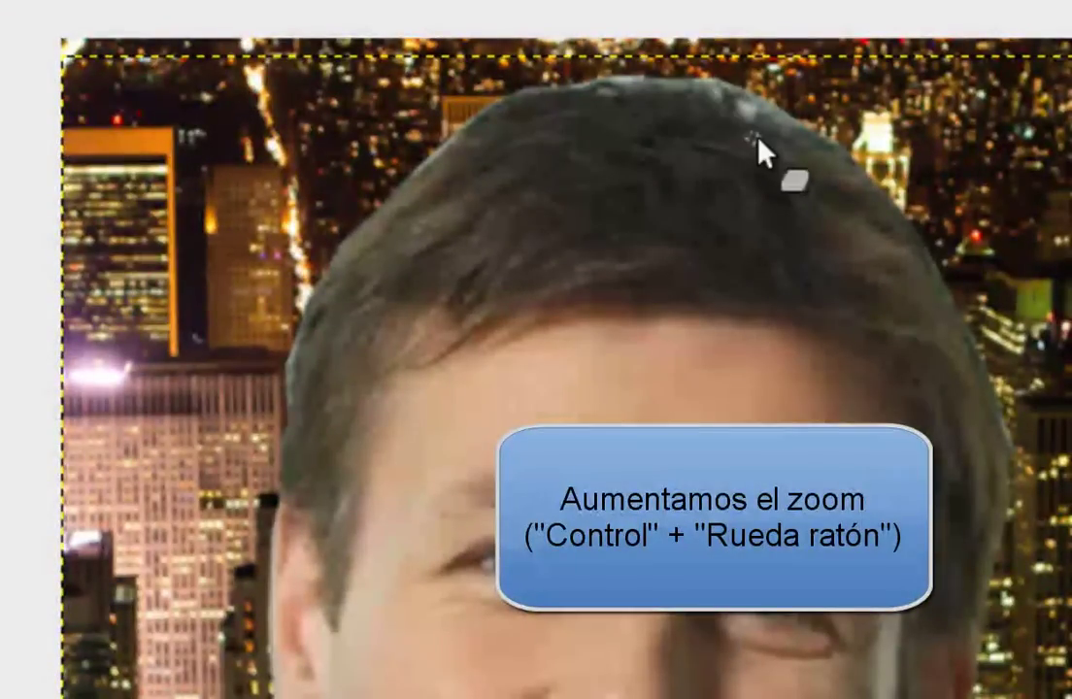
scroll(754, 141, "up", 1)
scroll(691, 219, "up", 1)
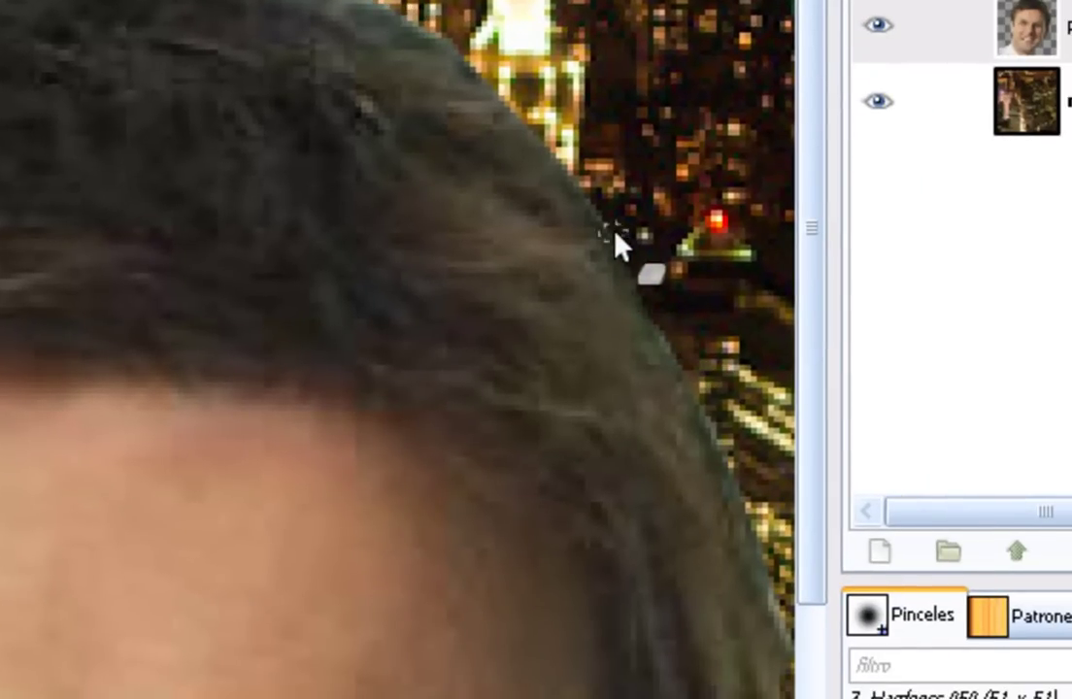
left_click_drag(619, 247, 734, 419)
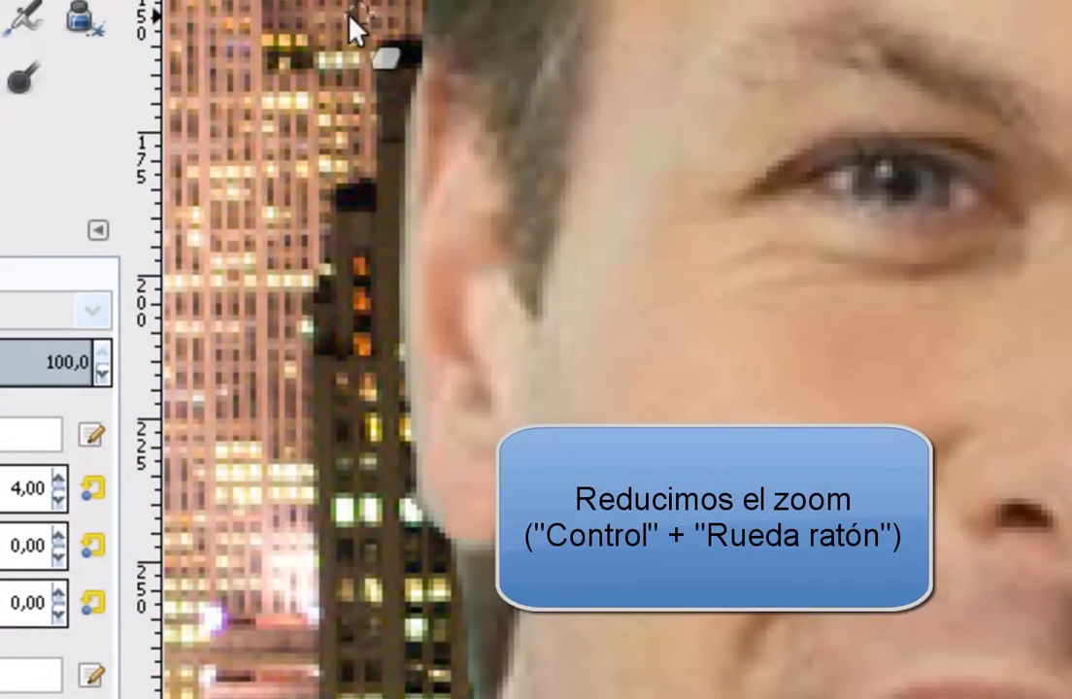
scroll(372, 14, "down", 2)
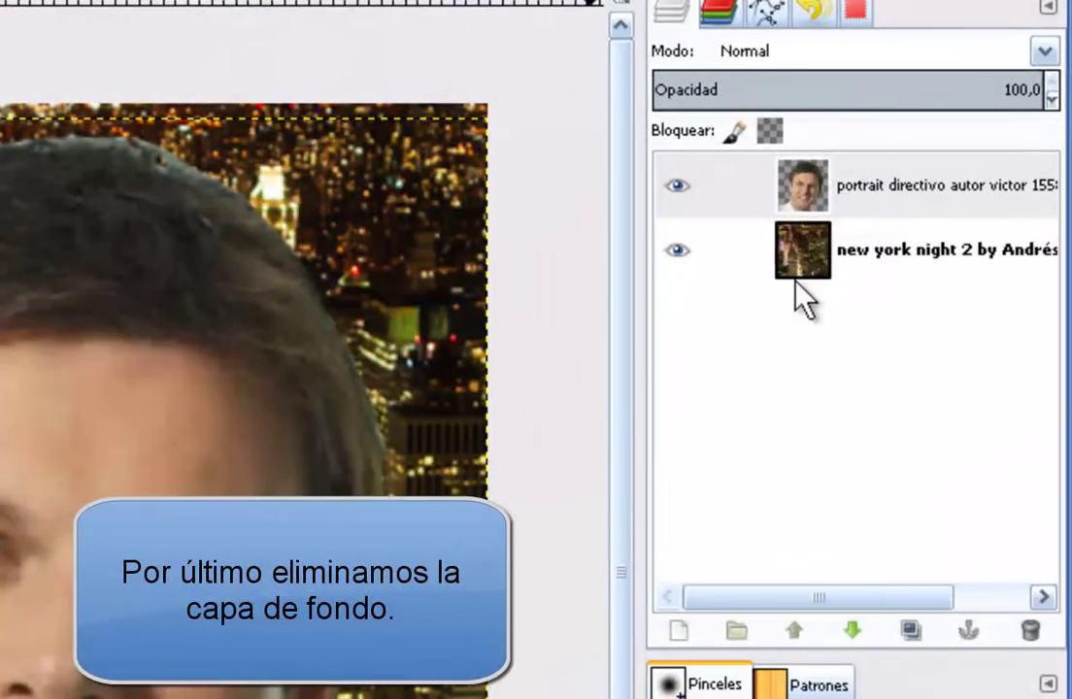
Delete the night-city background layer and re-export the portrait over the 'recortado 1558.png' file
left_click(757, 241)
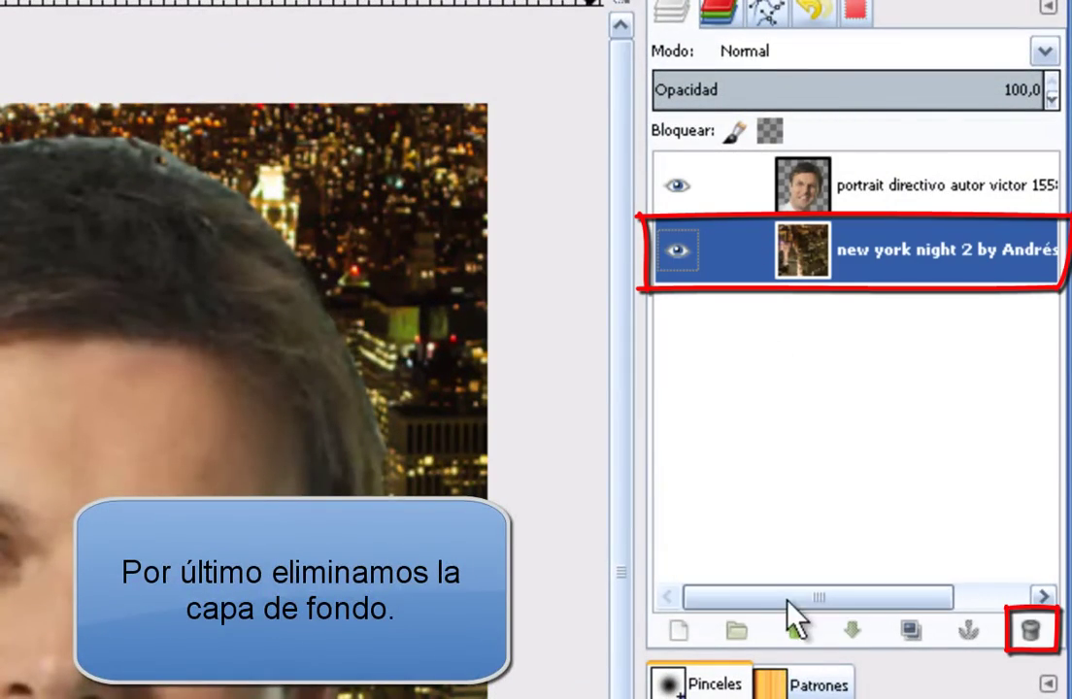
left_click(1027, 632)
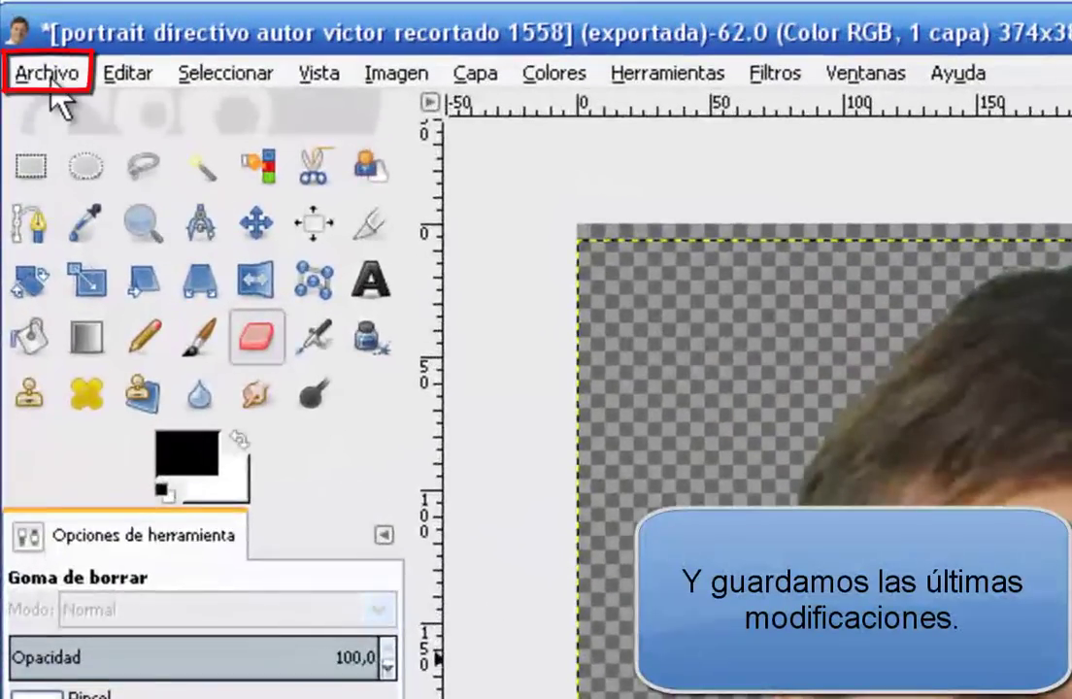
left_click(33, 44)
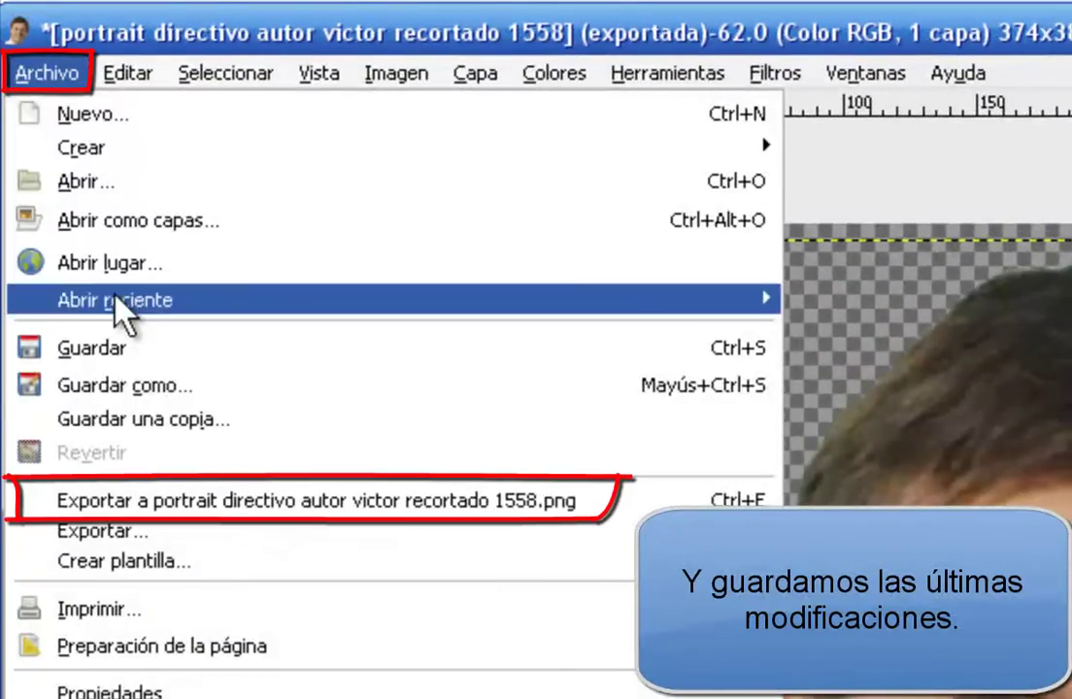
left_click(196, 504)
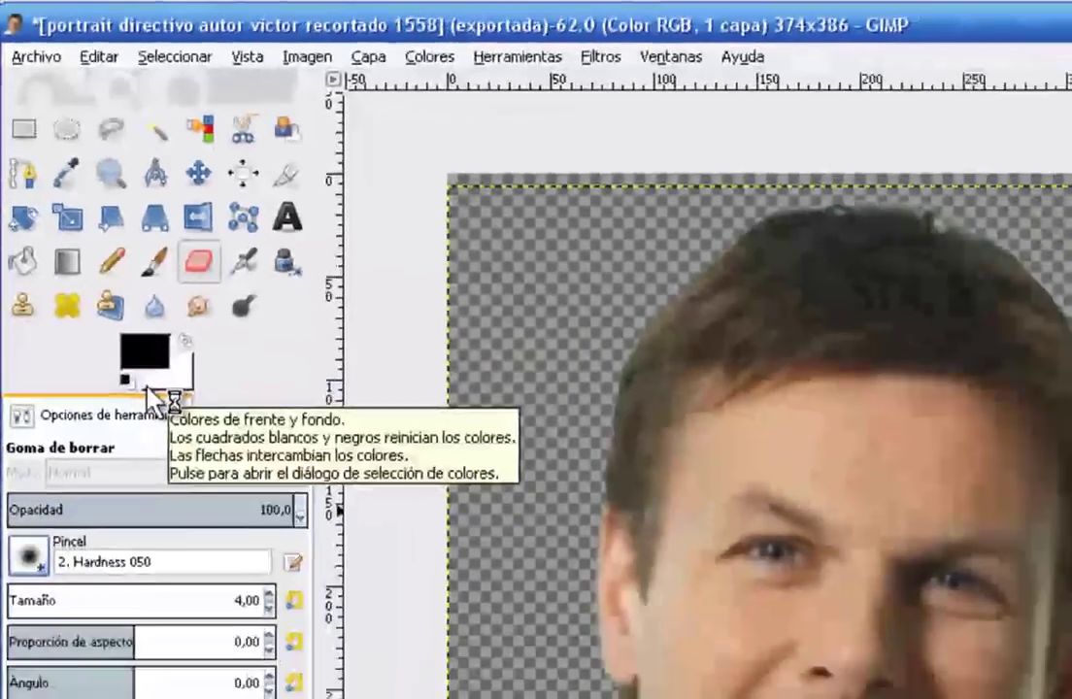